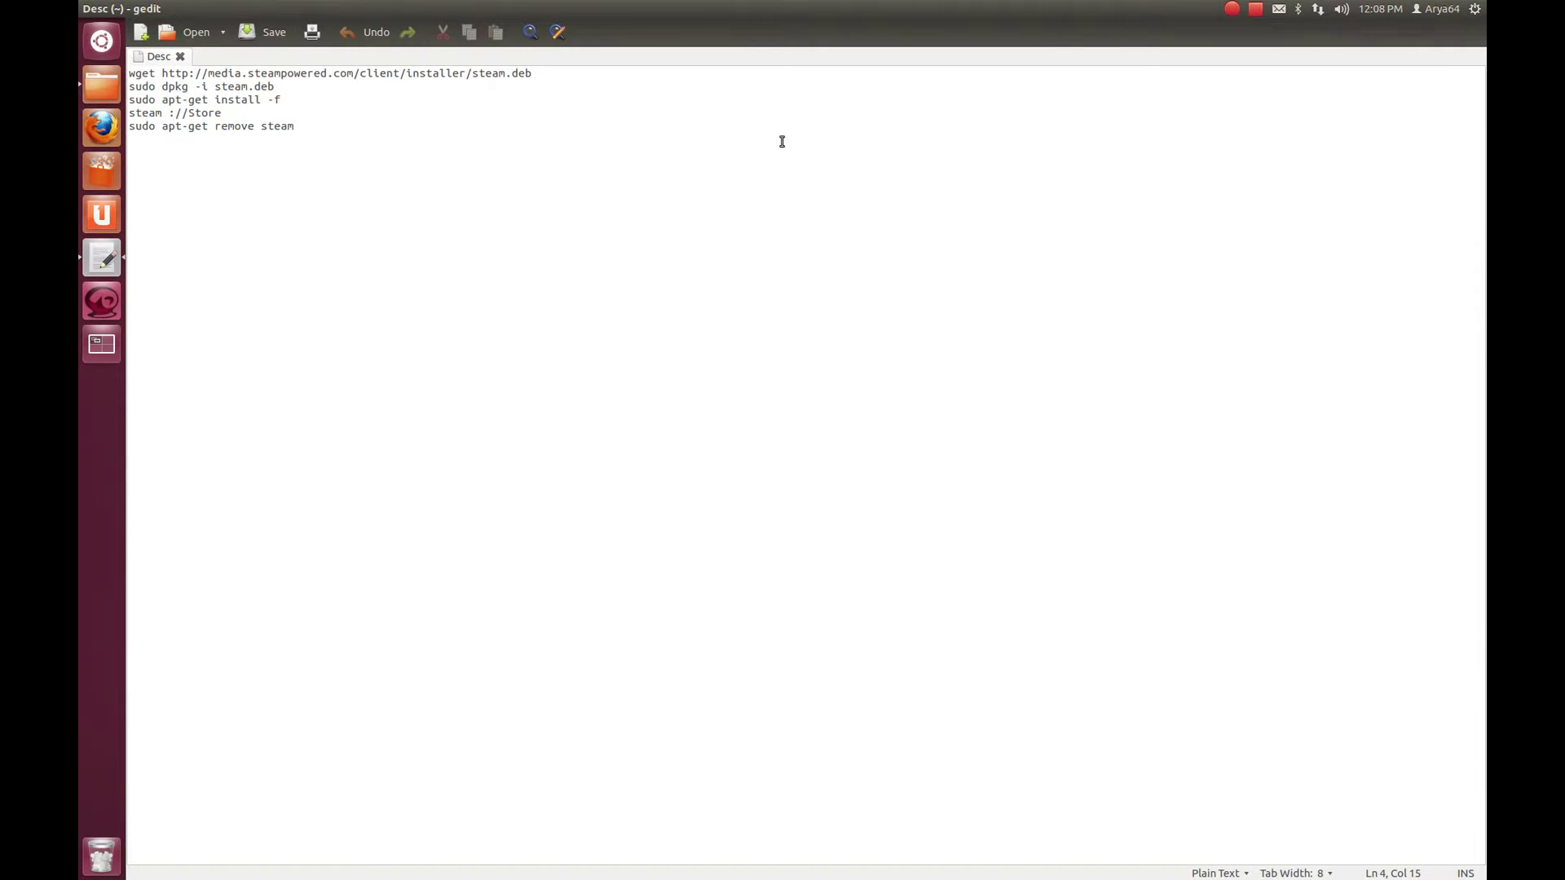
Copy the wget download command line from the gedit Steam notes
{"action": "left_click_drag", "start_coordinate": [547, 75], "coordinate": [294, 126]}
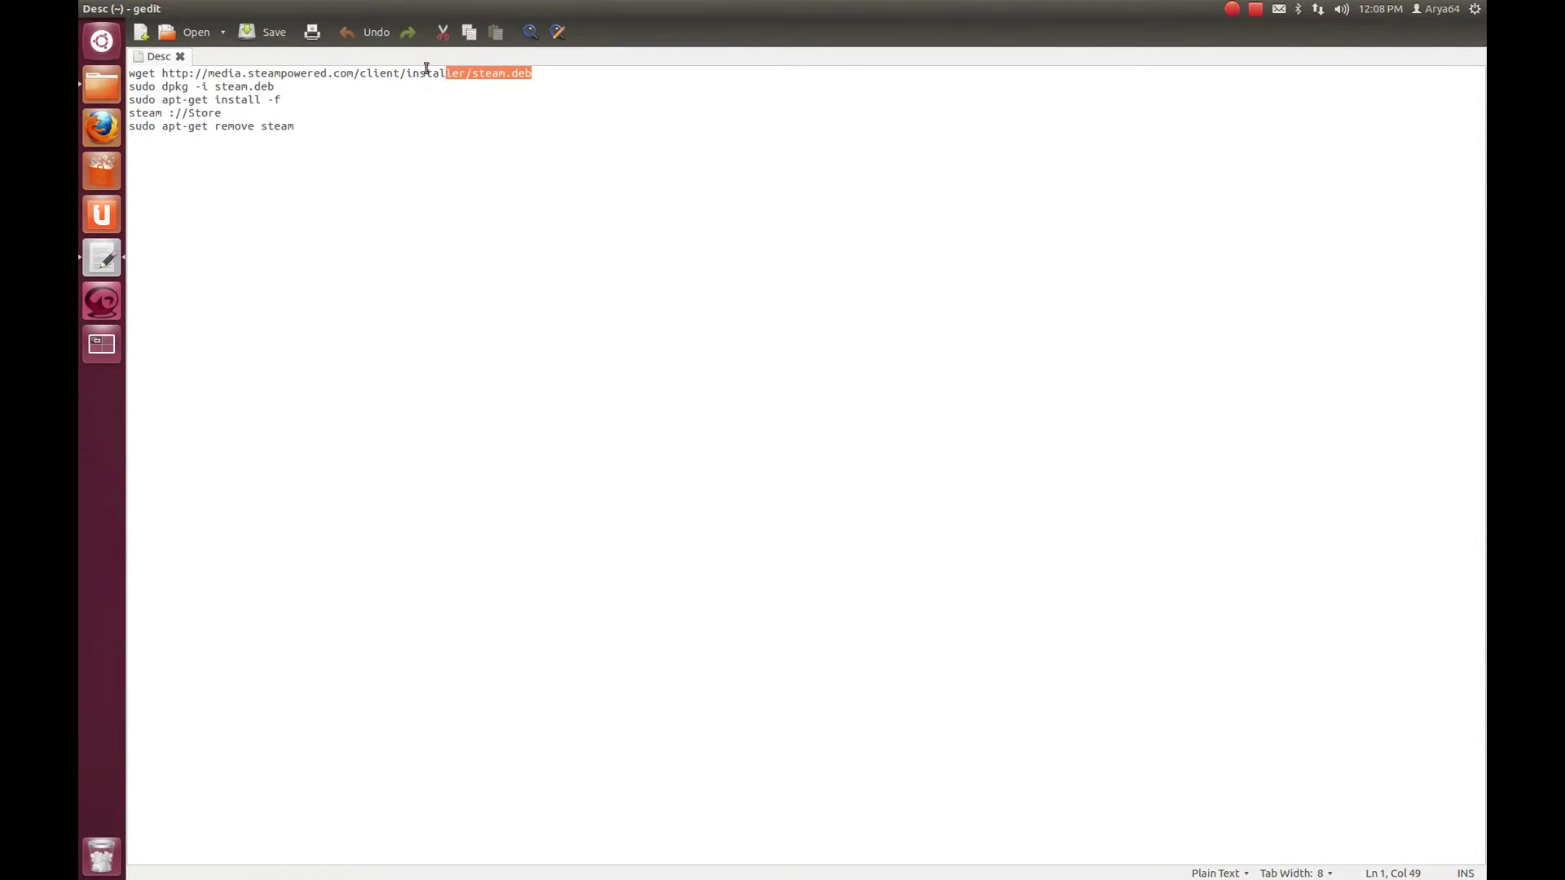
{"action": "left_click", "coordinate": [540, 327]}
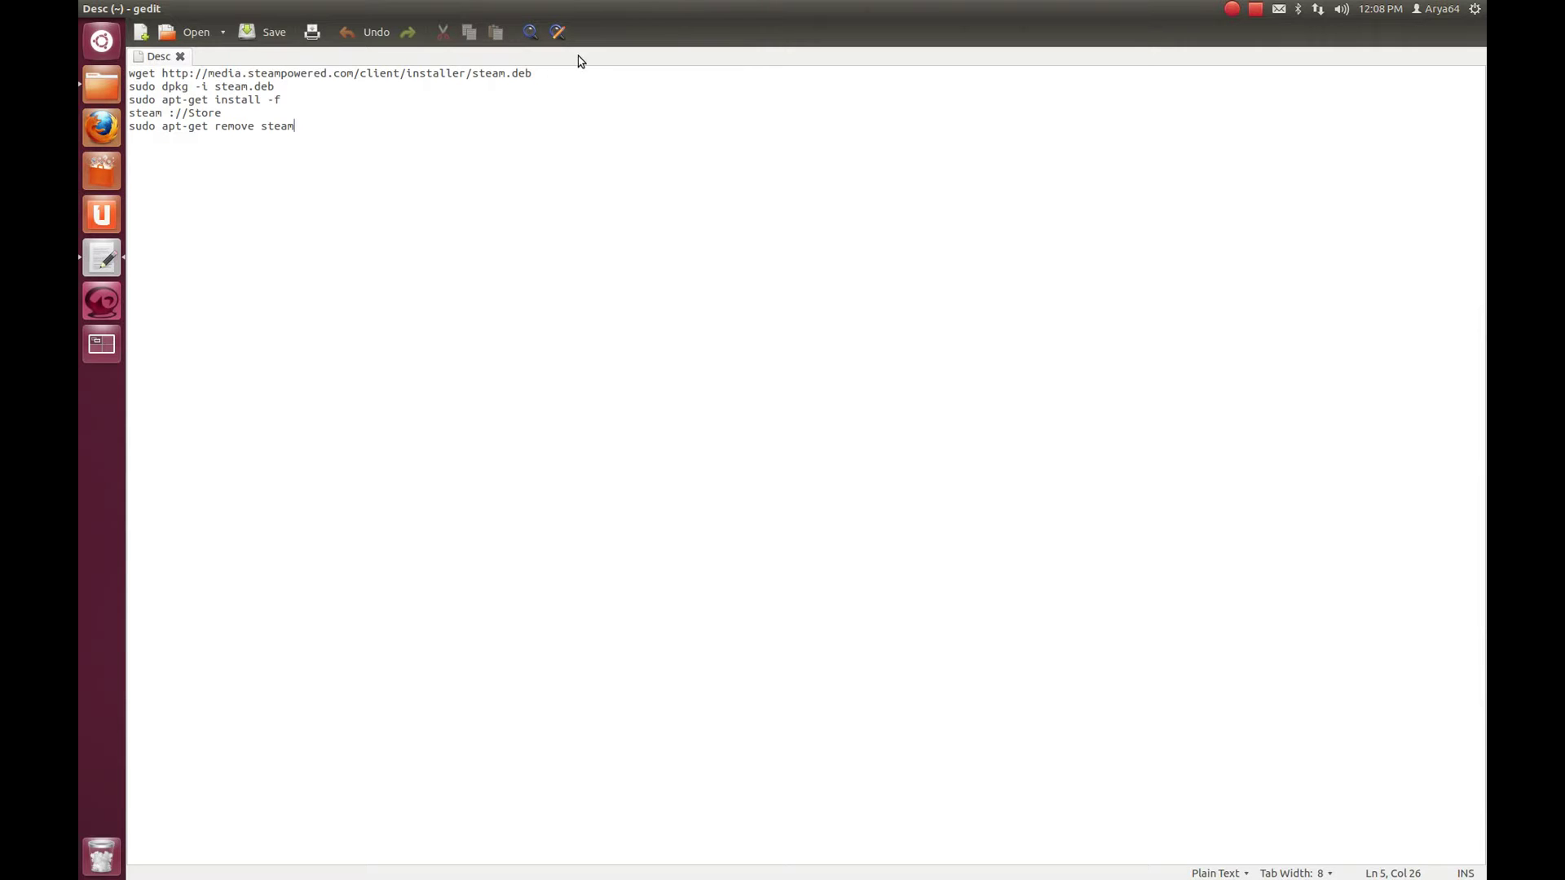
{"action": "left_click_drag", "start_coordinate": [596, 74], "coordinate": [127, 75]}
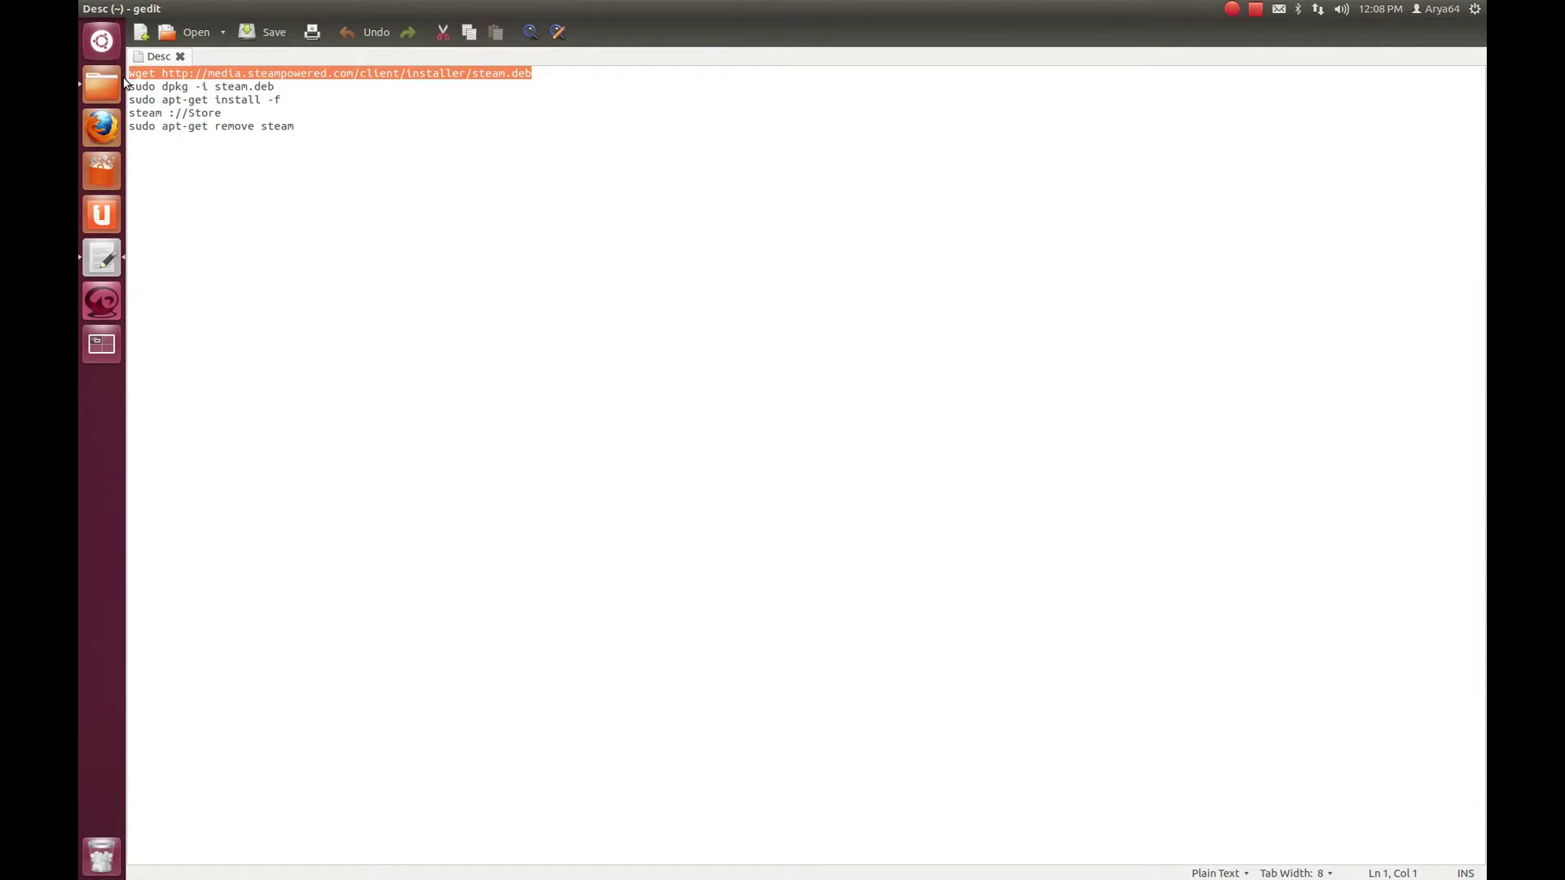
{"action": "right_click", "coordinate": [173, 72]}
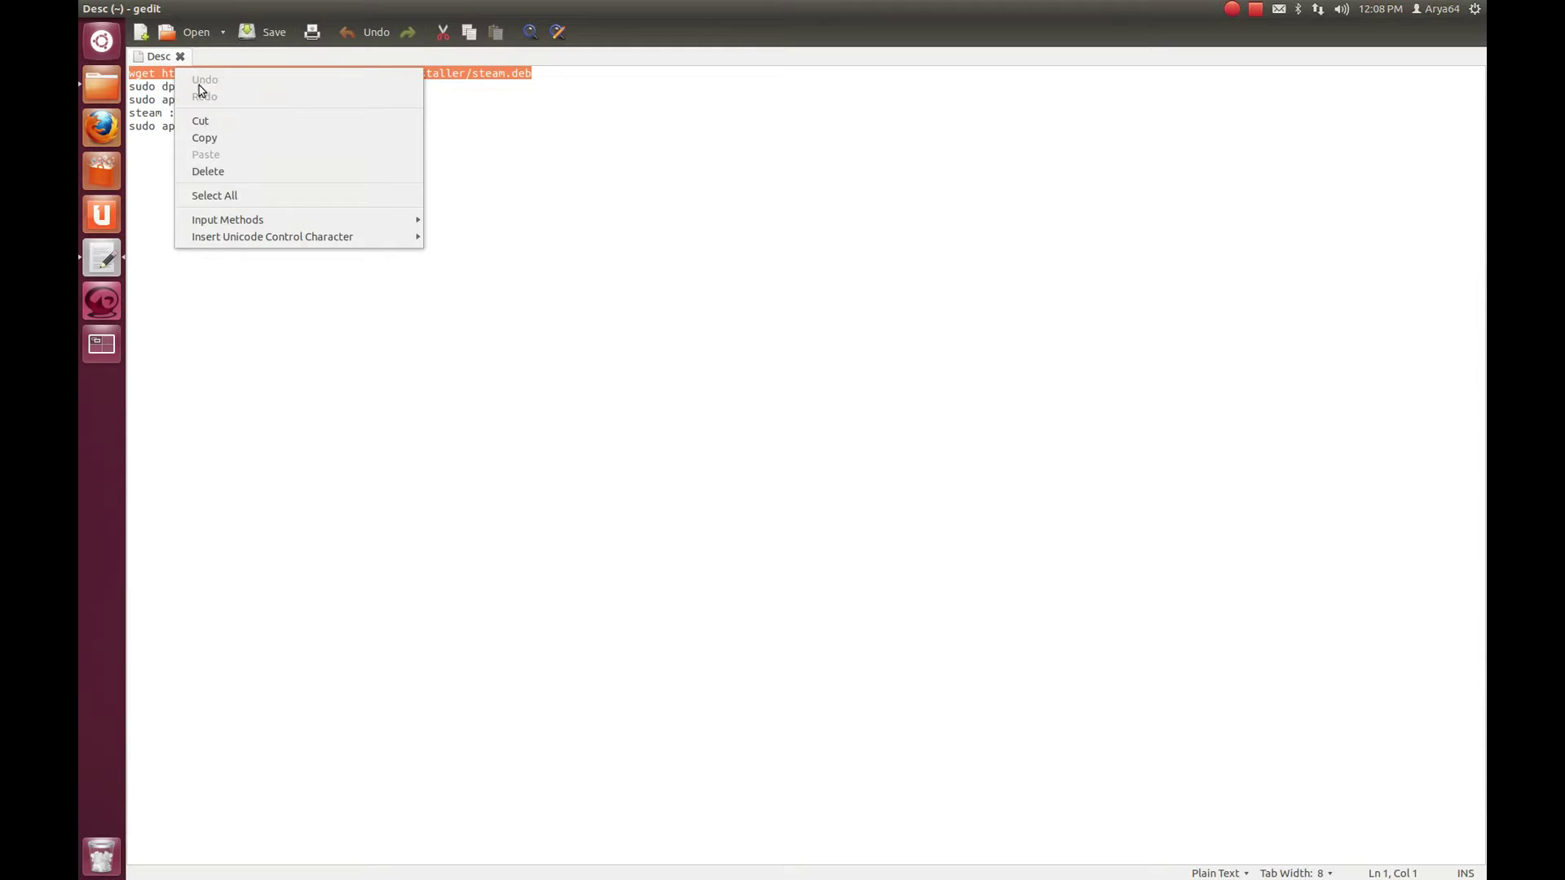
{"action": "left_click", "coordinate": [225, 127]}
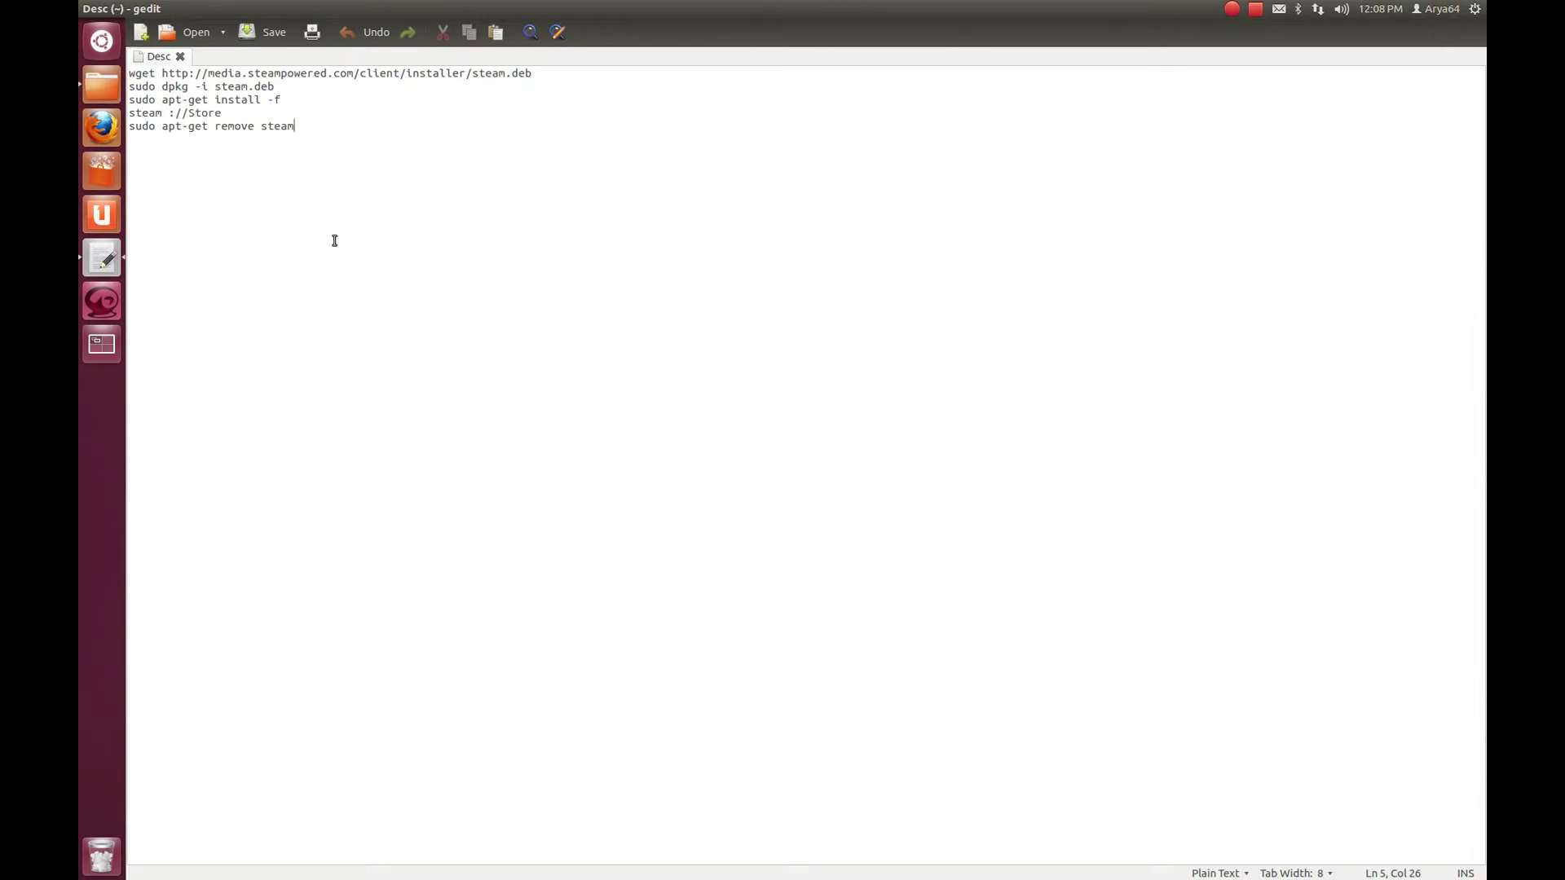
{"action": "left_click_drag", "start_coordinate": [349, 260], "coordinate": [134, 67]}
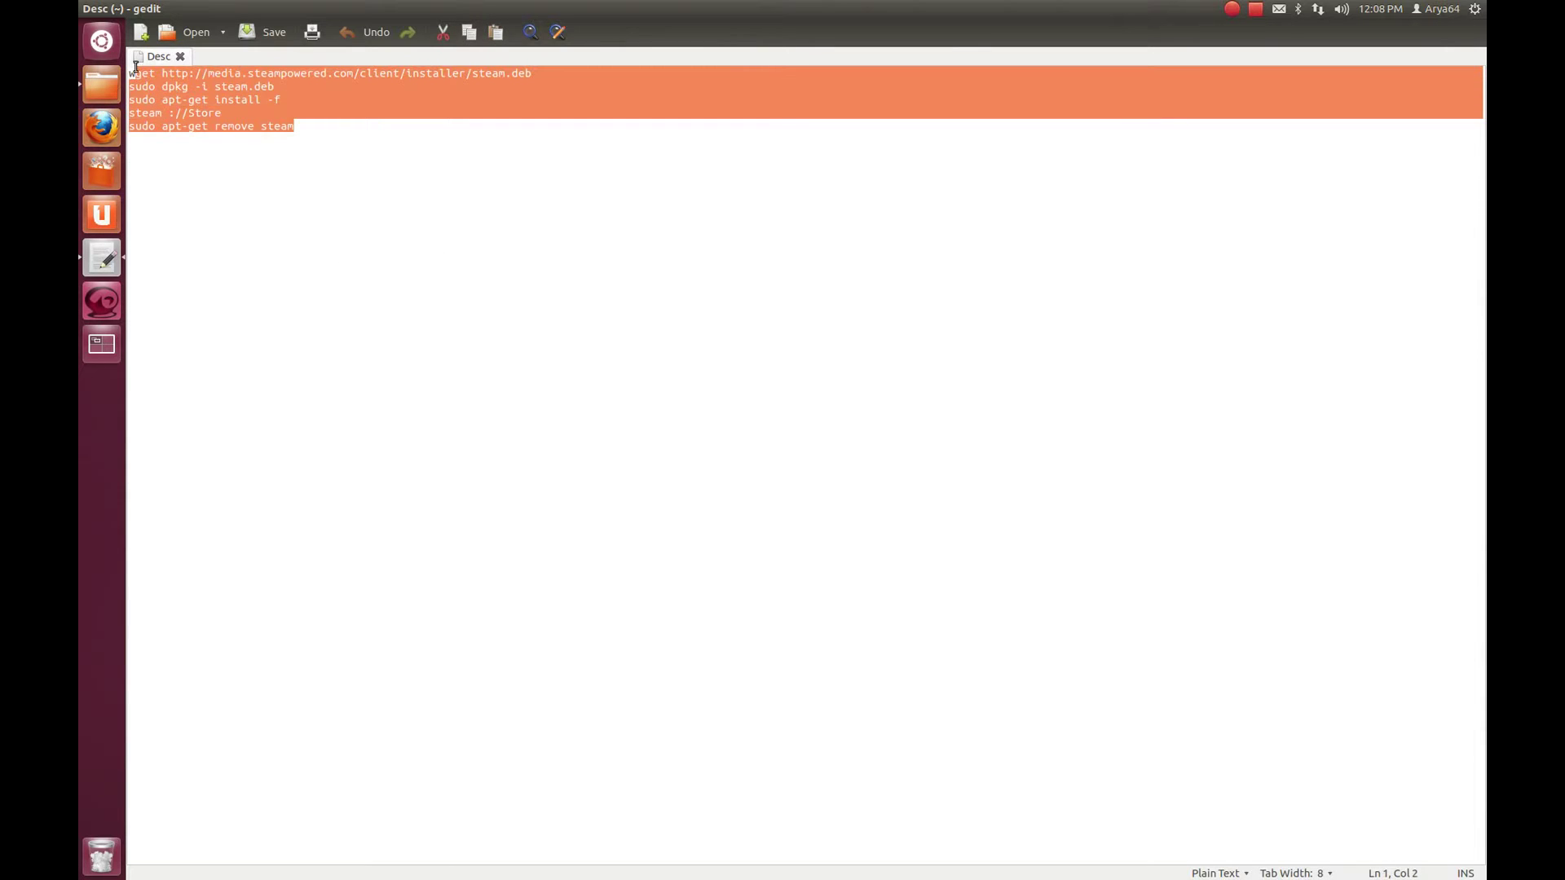
{"action": "left_click", "coordinate": [378, 147]}
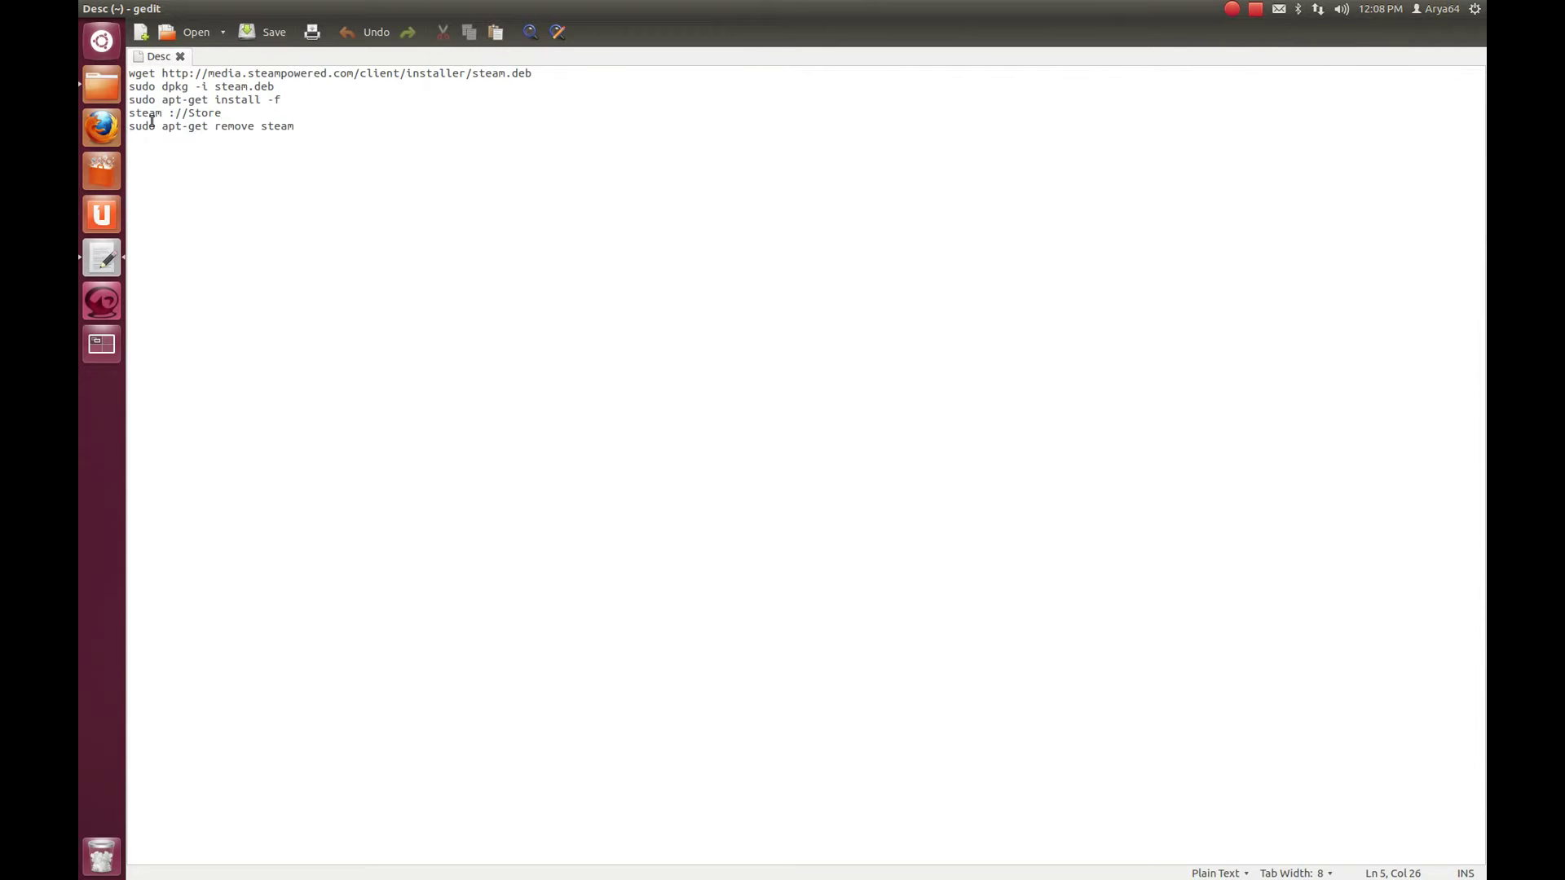
Open Terminal, paste and run the wget command to download steam.deb, then centre the window
{"action": "left_click", "coordinate": [101, 40]}
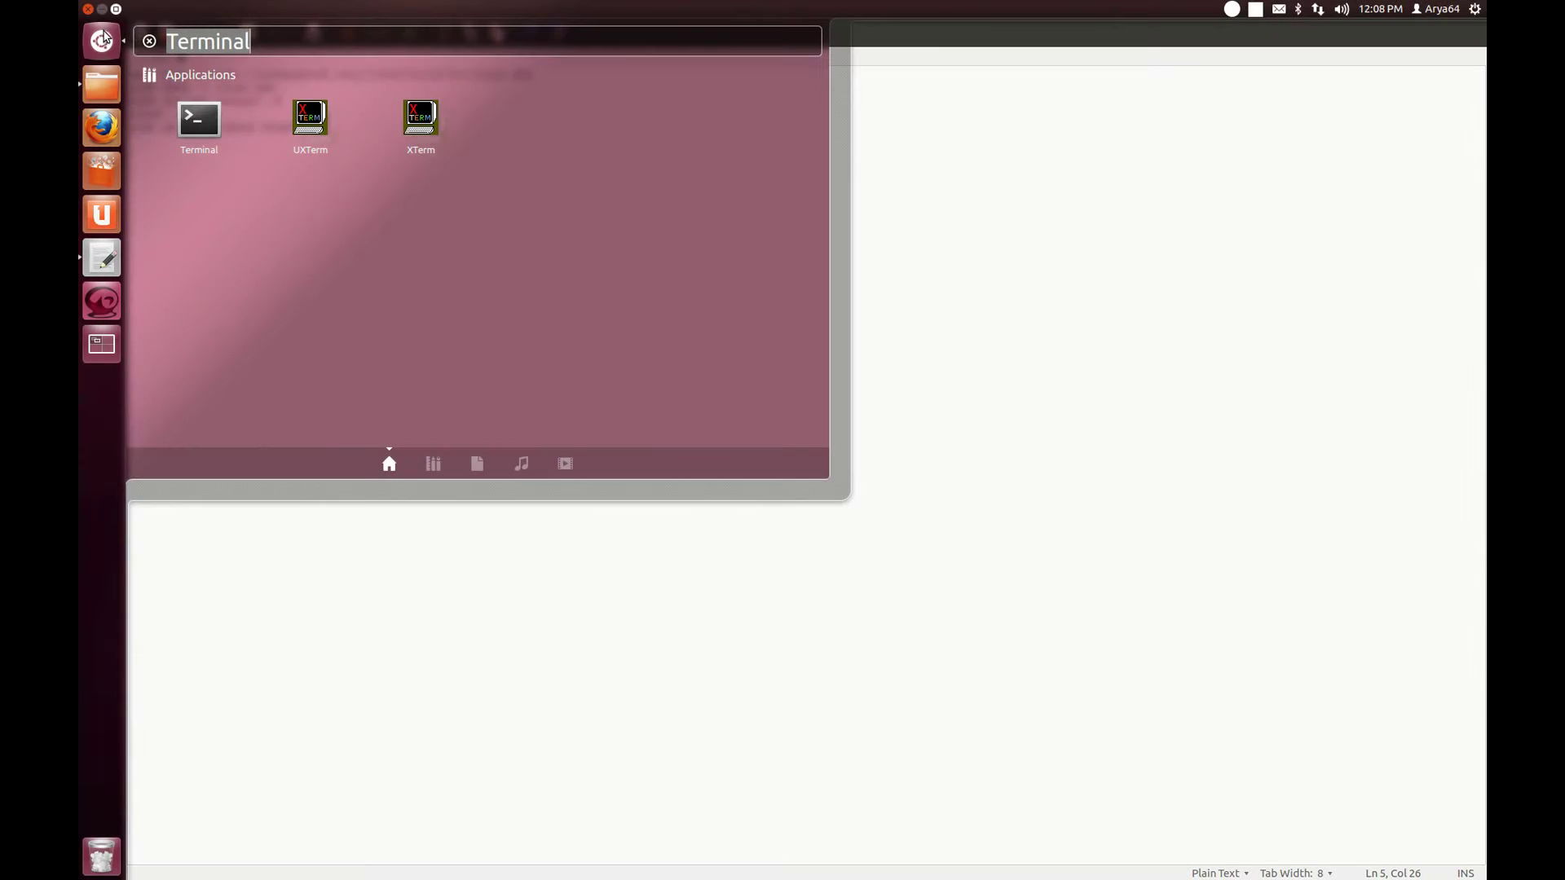
{"action": "key", "text": "Return"}
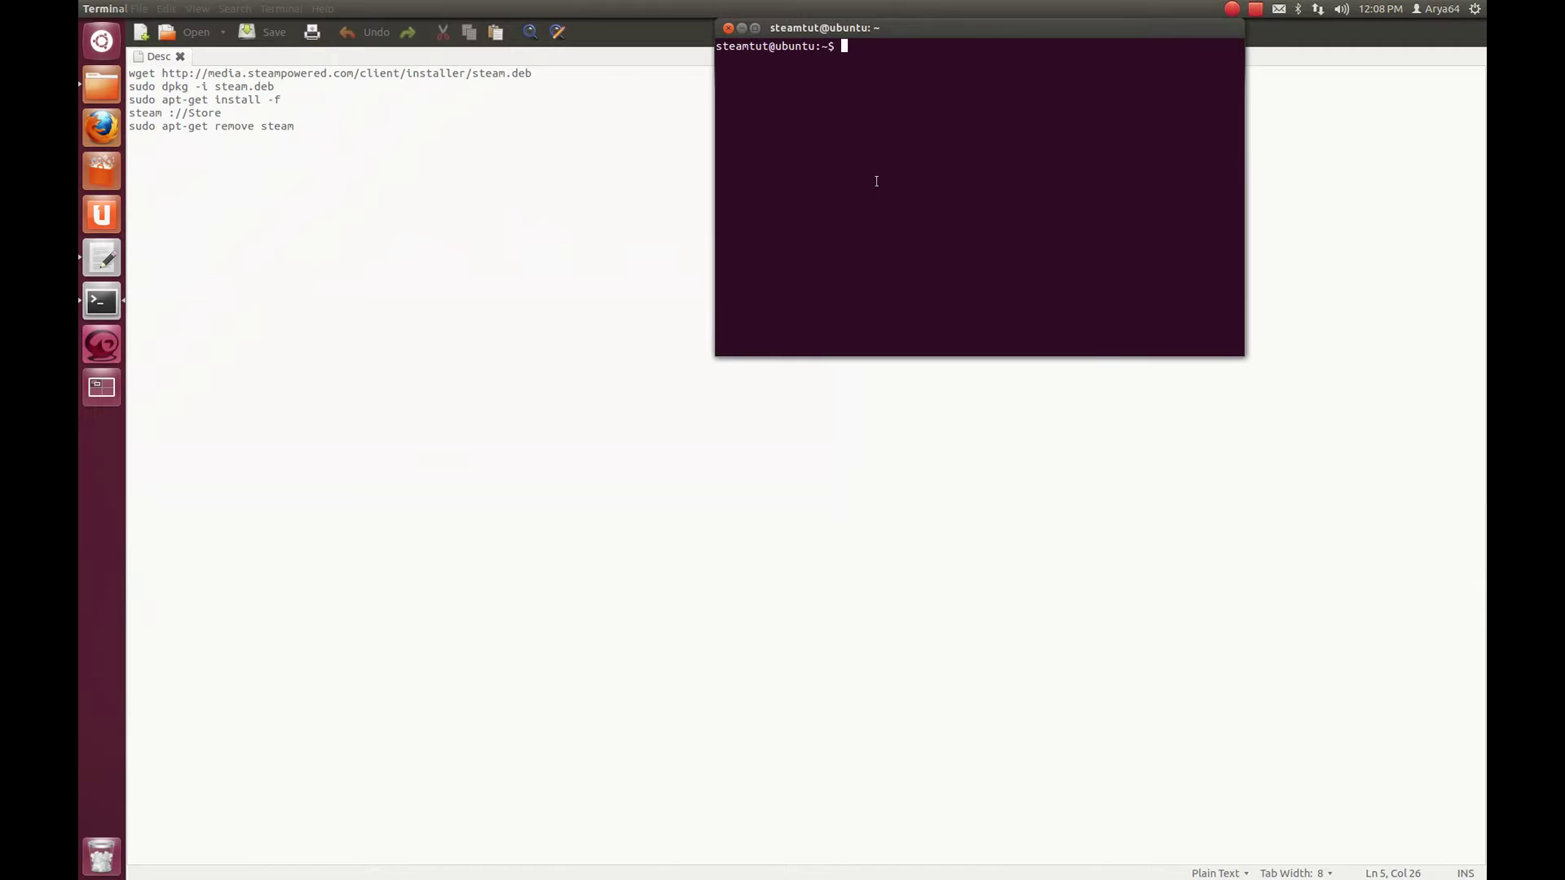
{"action": "right_click", "coordinate": [858, 93]}
{"action": "left_click", "coordinate": [911, 190]}
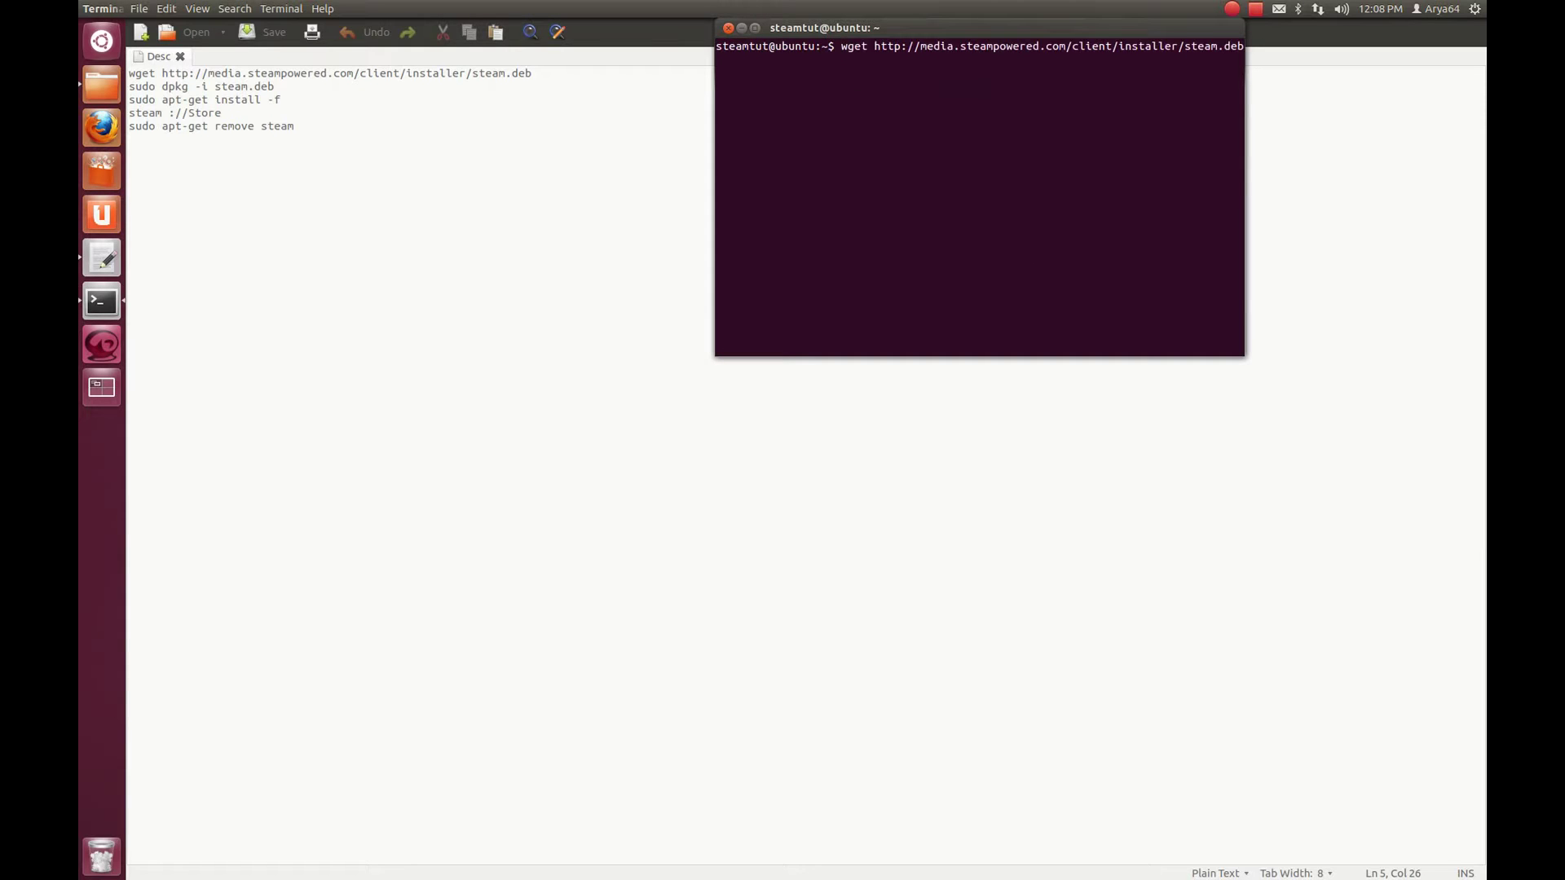
{"action": "key", "text": "Return"}
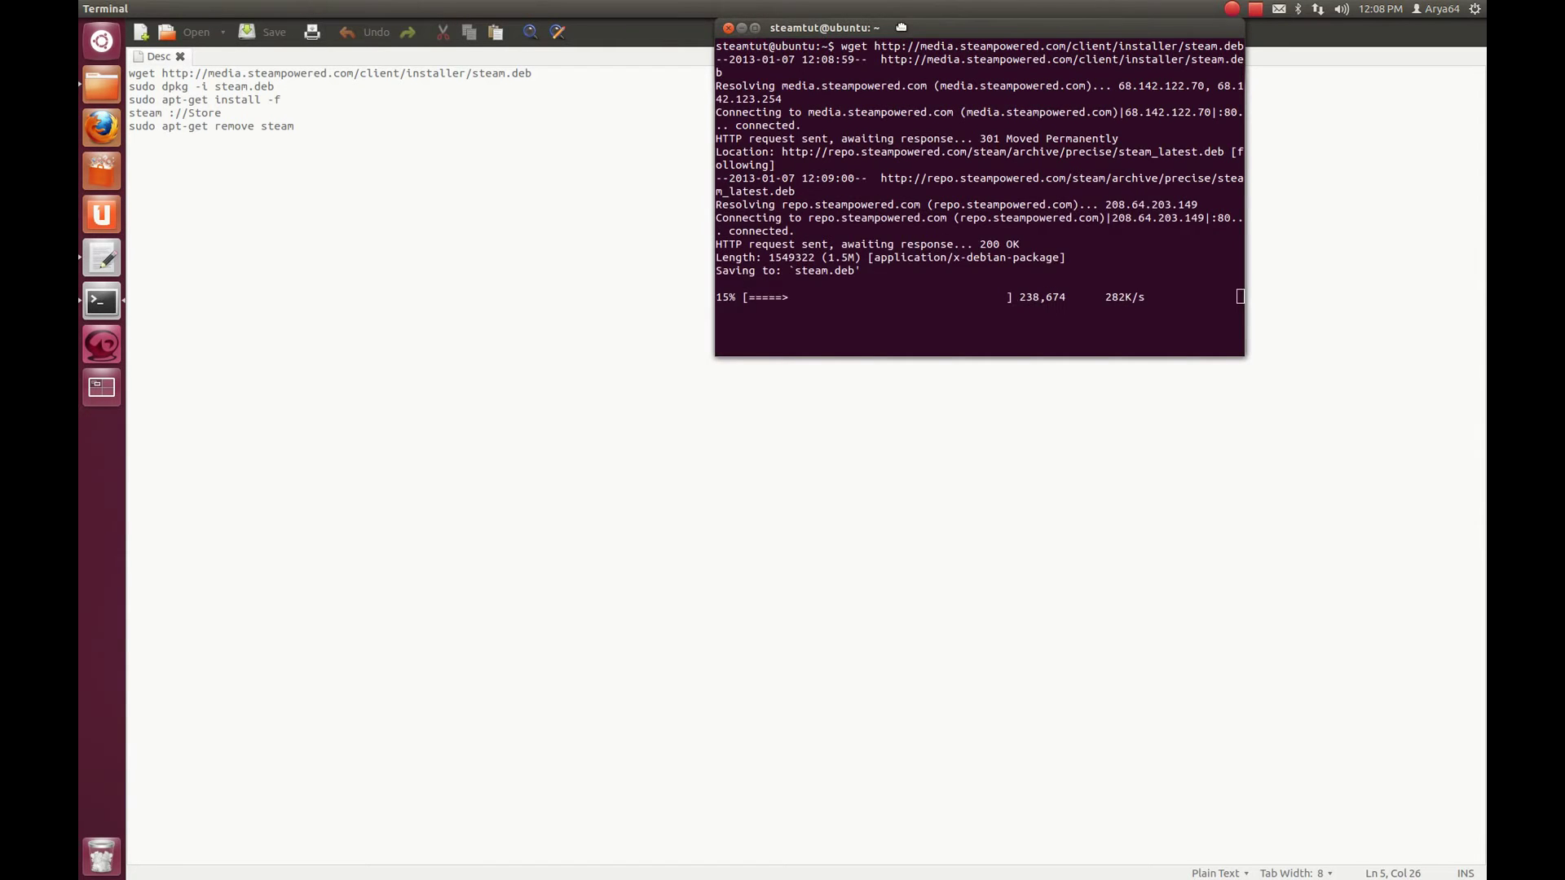
{"action": "left_click_drag", "start_coordinate": [902, 27], "coordinate": [761, 148]}
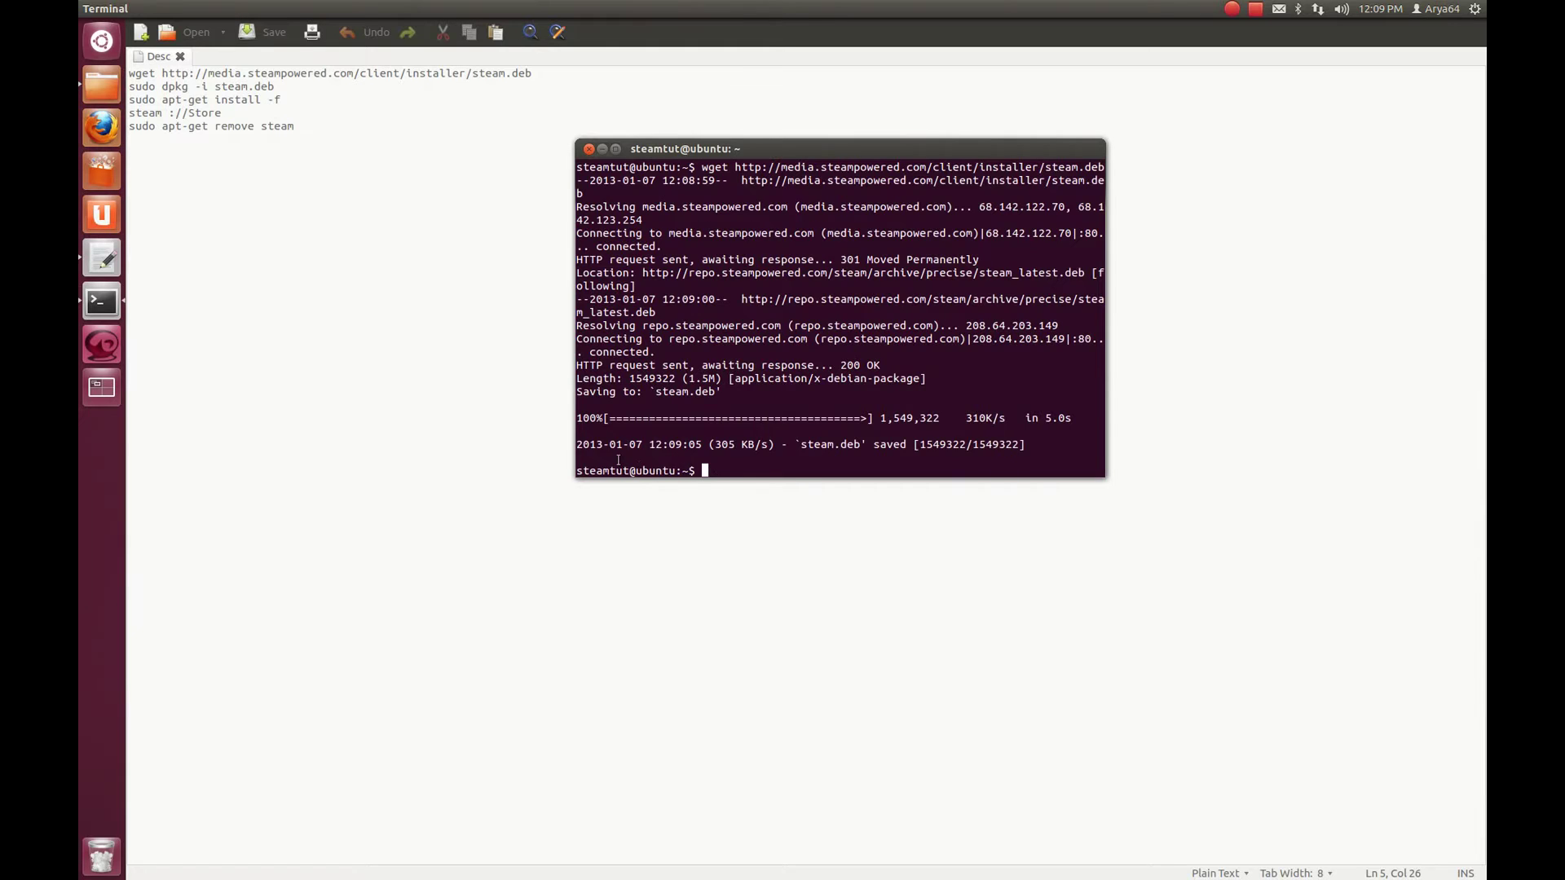
Copy the 'sudo dpkg -i steam.deb' line from the gedit notes
{"action": "left_click_drag", "start_coordinate": [273, 87], "coordinate": [123, 85]}
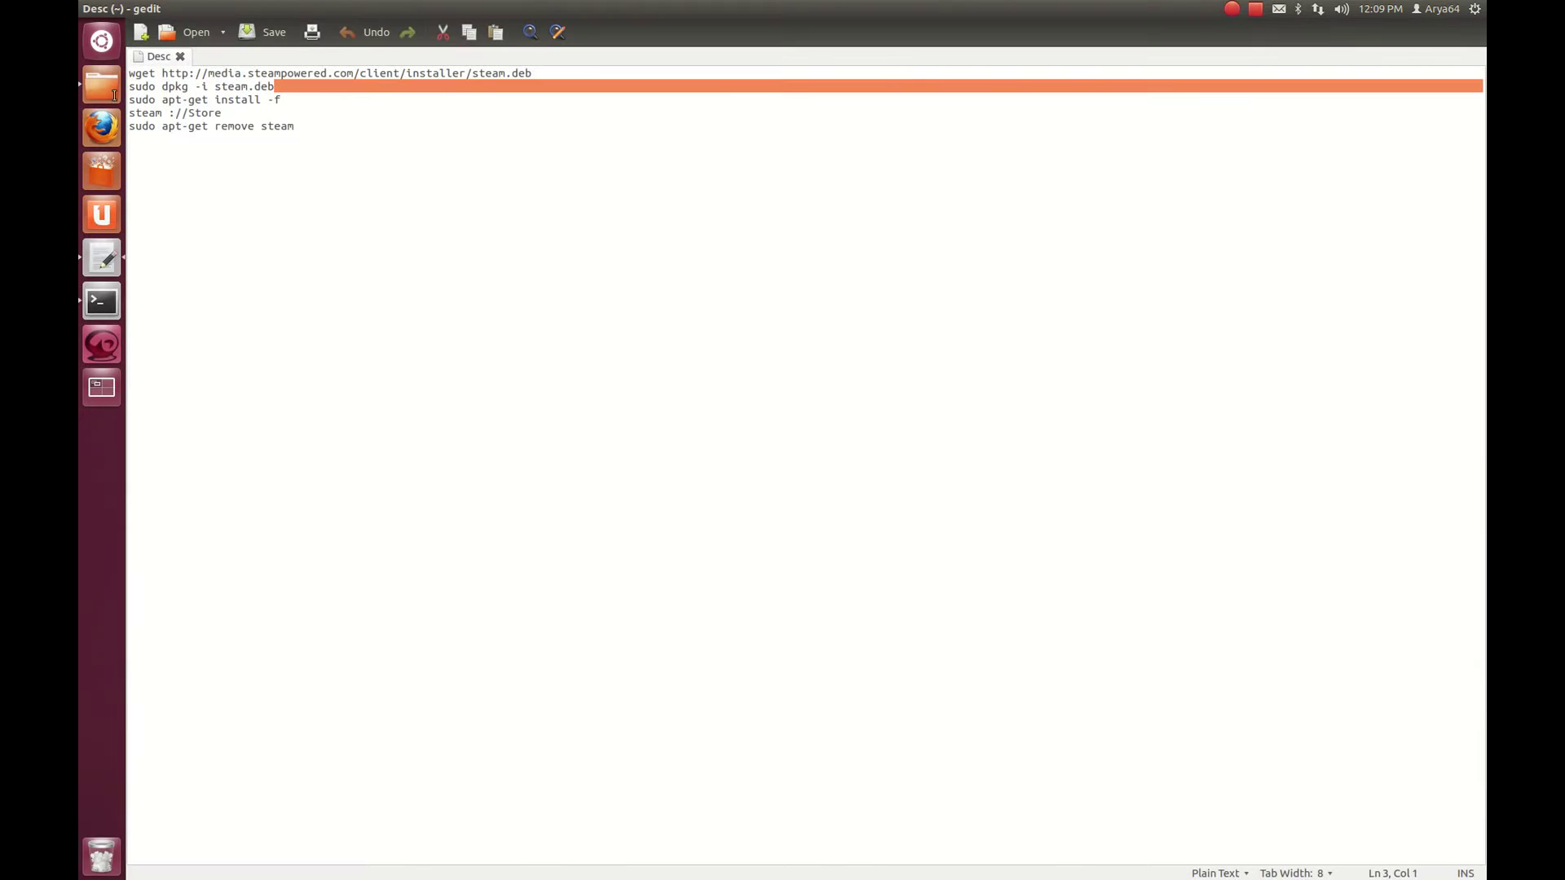
{"action": "right_click", "coordinate": [144, 87]}
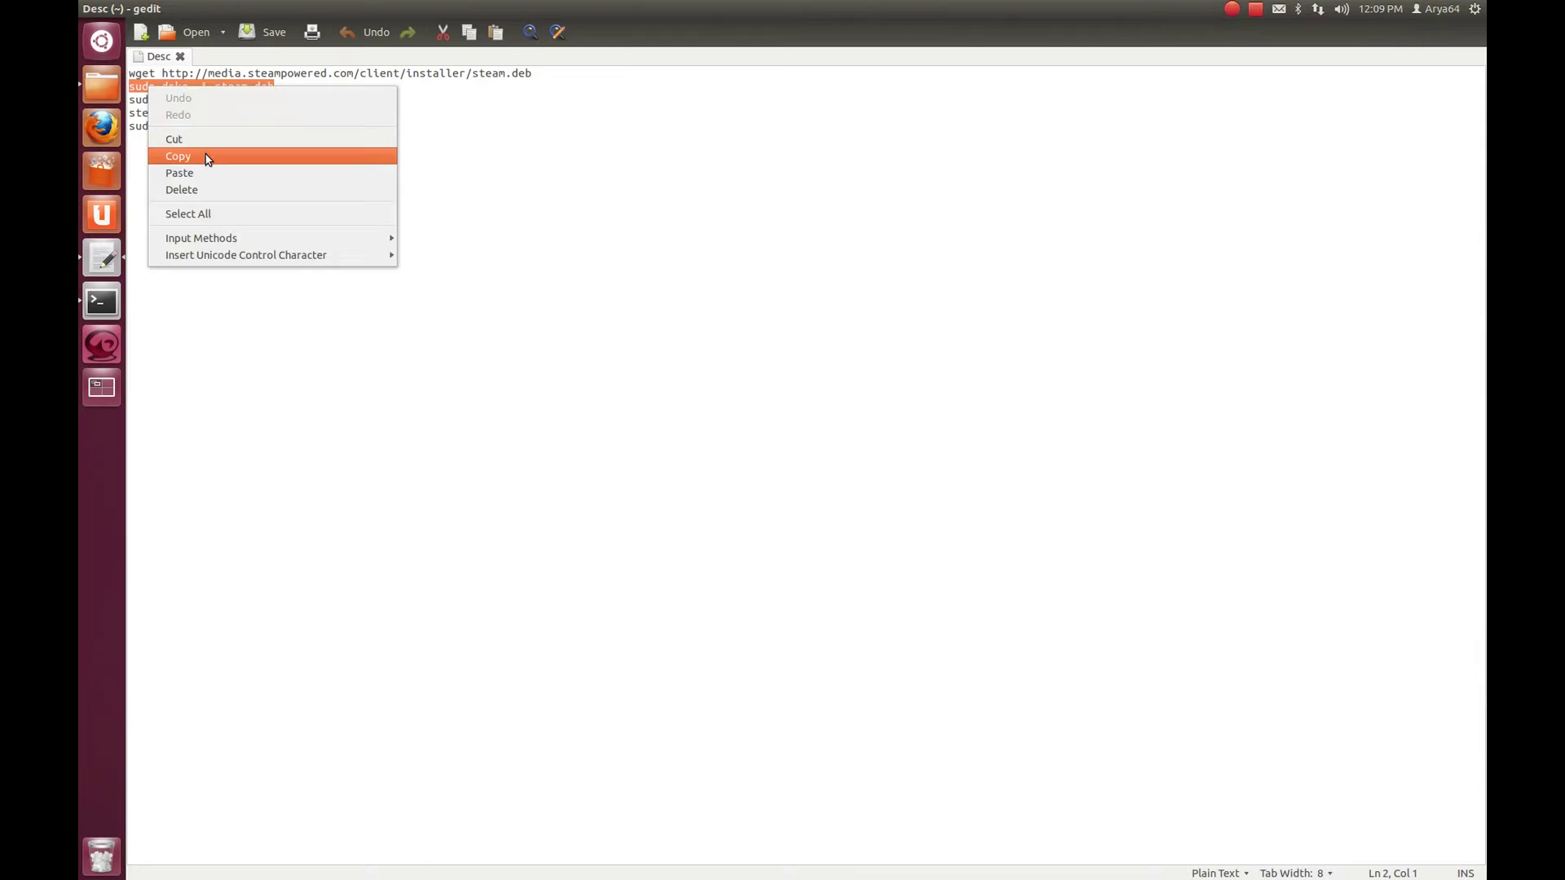
{"action": "left_click", "coordinate": [207, 154]}
Paste and run the dpkg install command in the terminal, entering the administrator password
{"action": "left_click", "coordinate": [90, 300]}
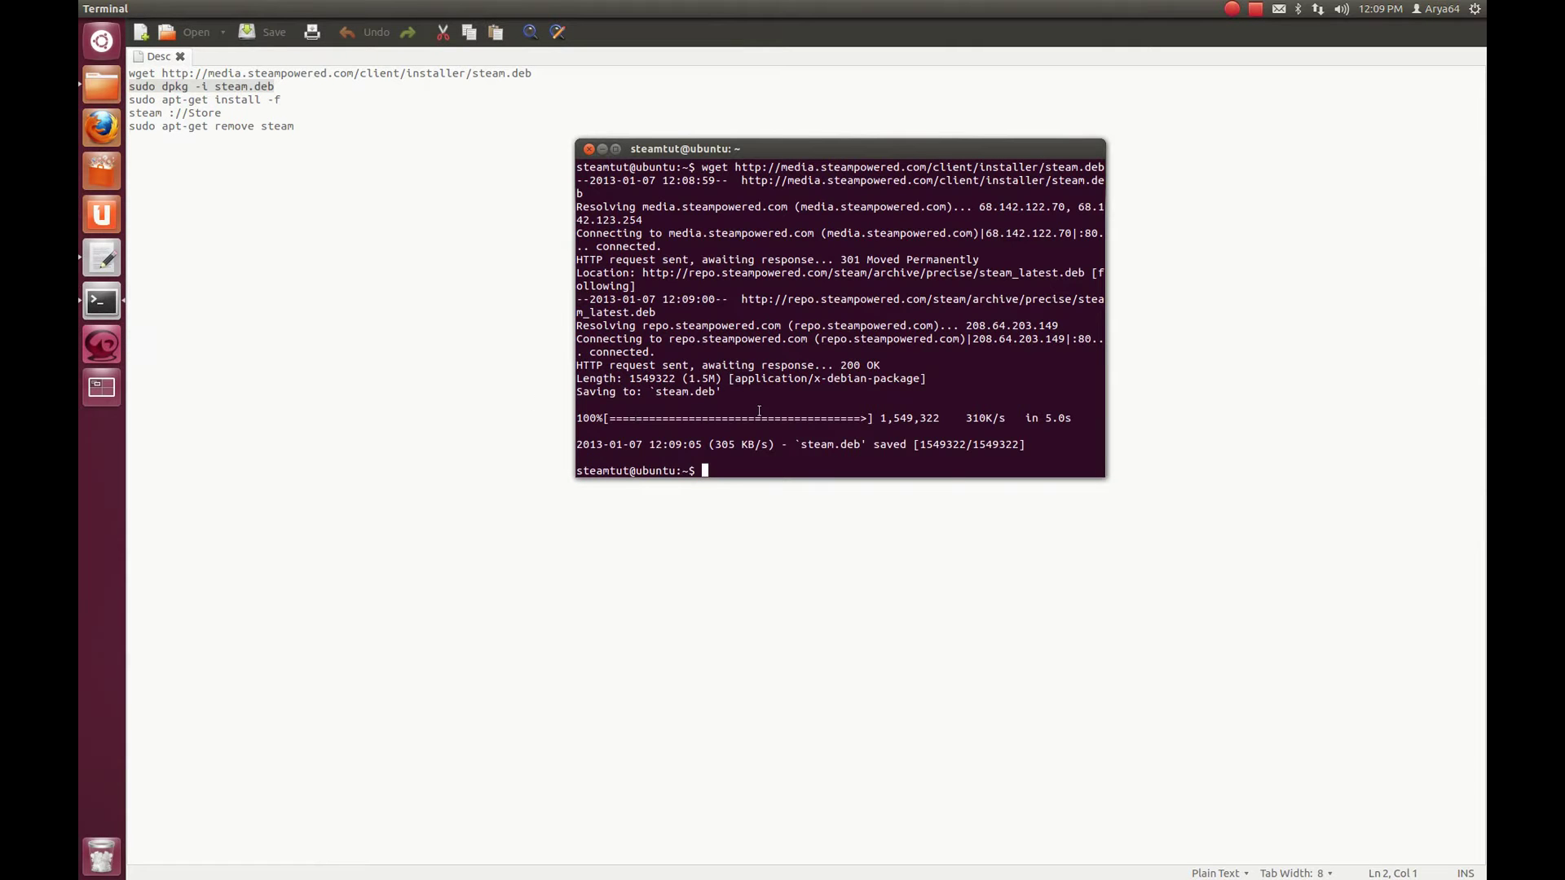
{"action": "right_click", "coordinate": [780, 472]}
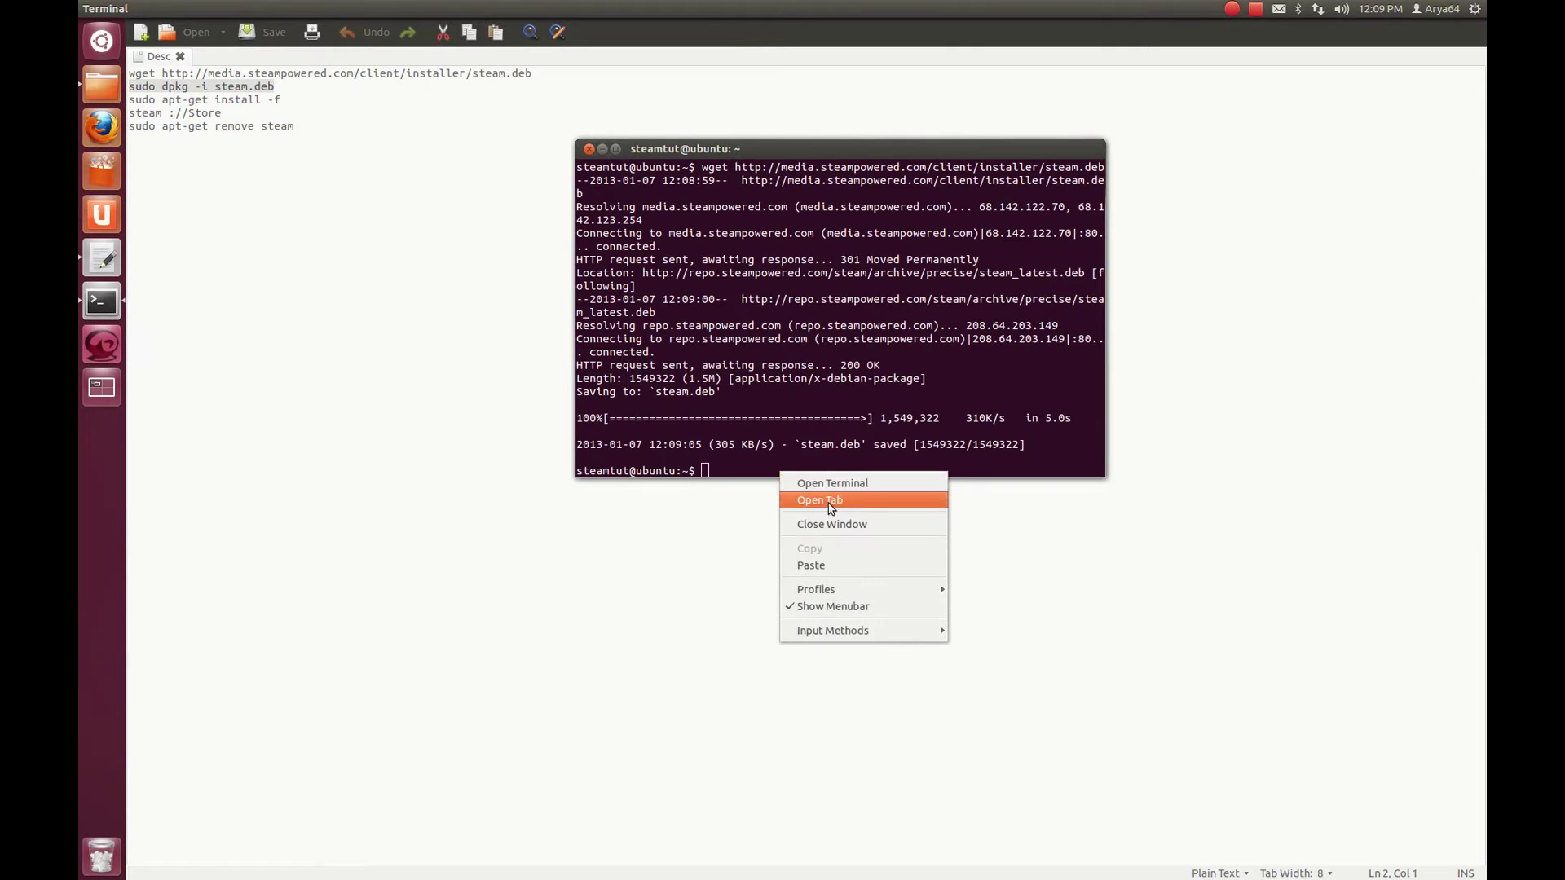
{"action": "left_click", "coordinate": [831, 565]}
{"action": "key", "text": "Return"}
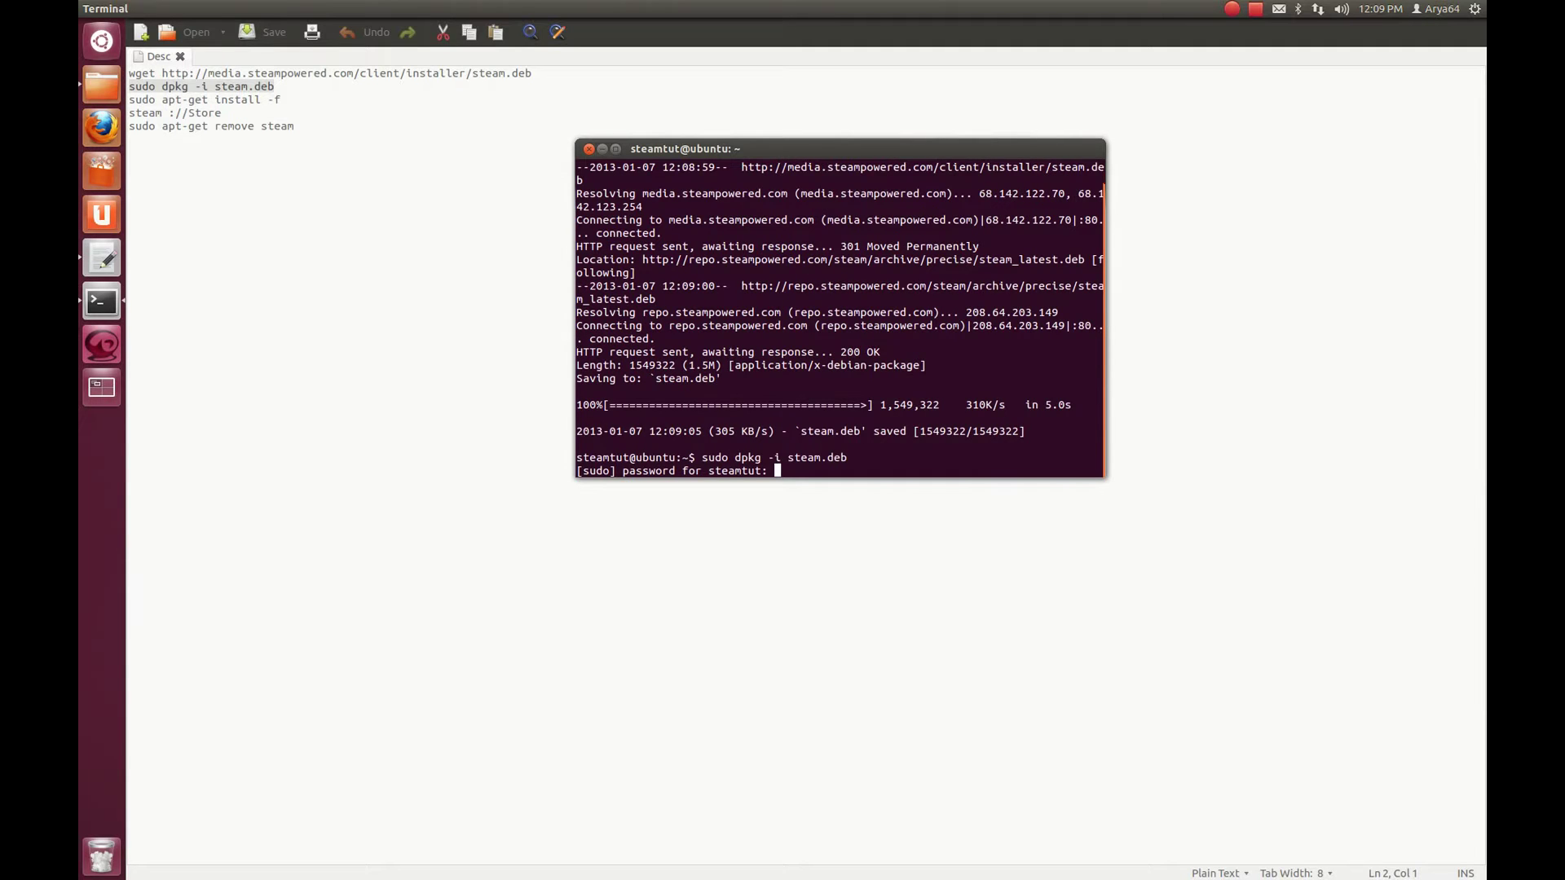
{"action": "key", "text": "Return"}
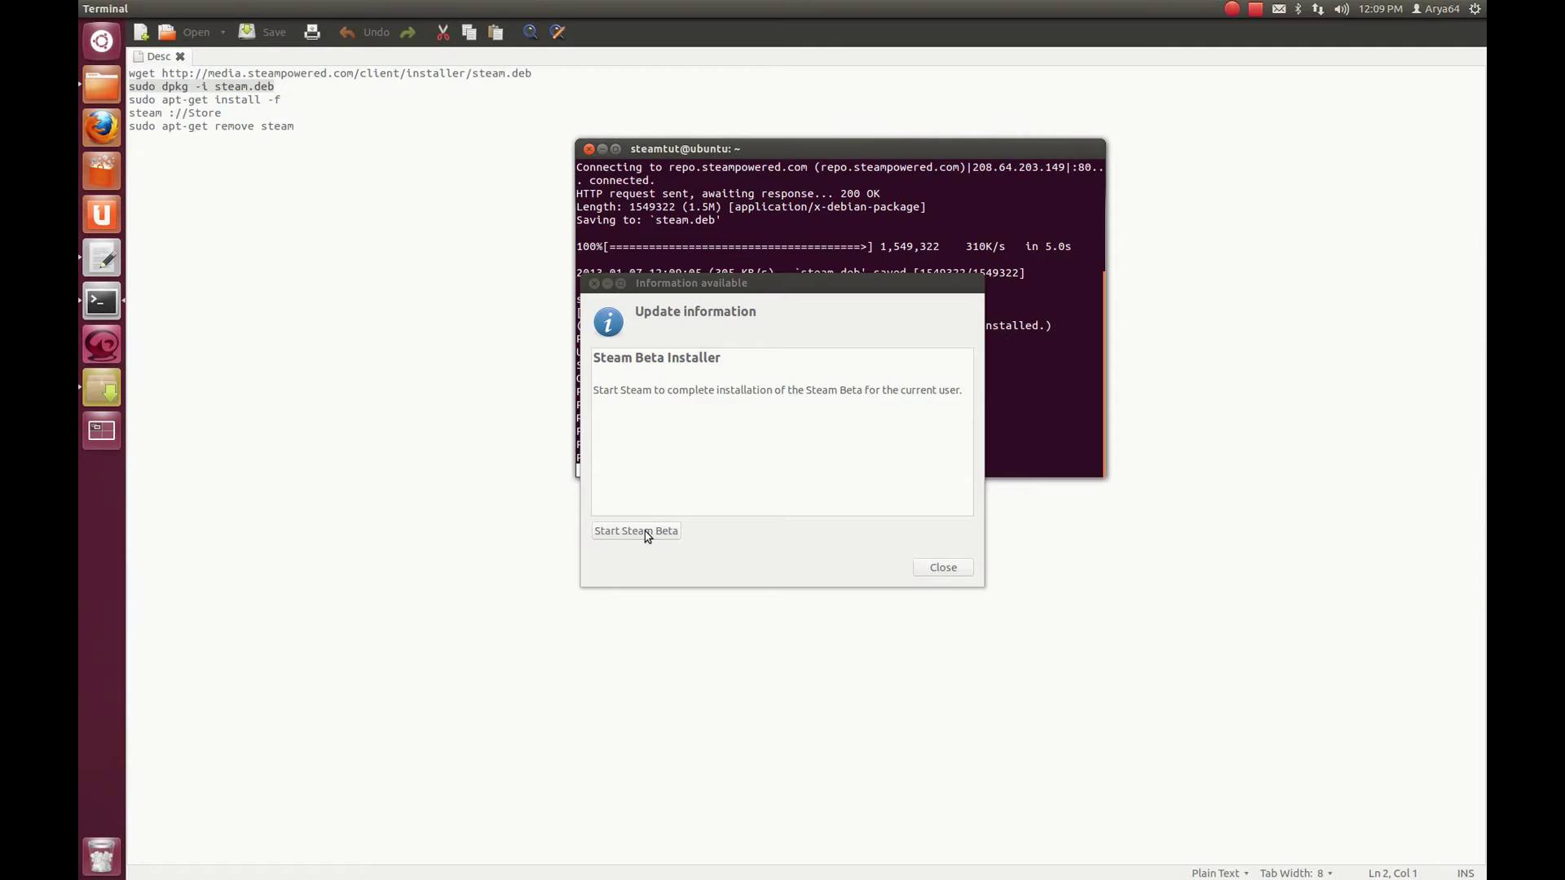
Start Steam Beta from the update notice to finish installing and open the Store
{"action": "left_click", "coordinate": [659, 531]}
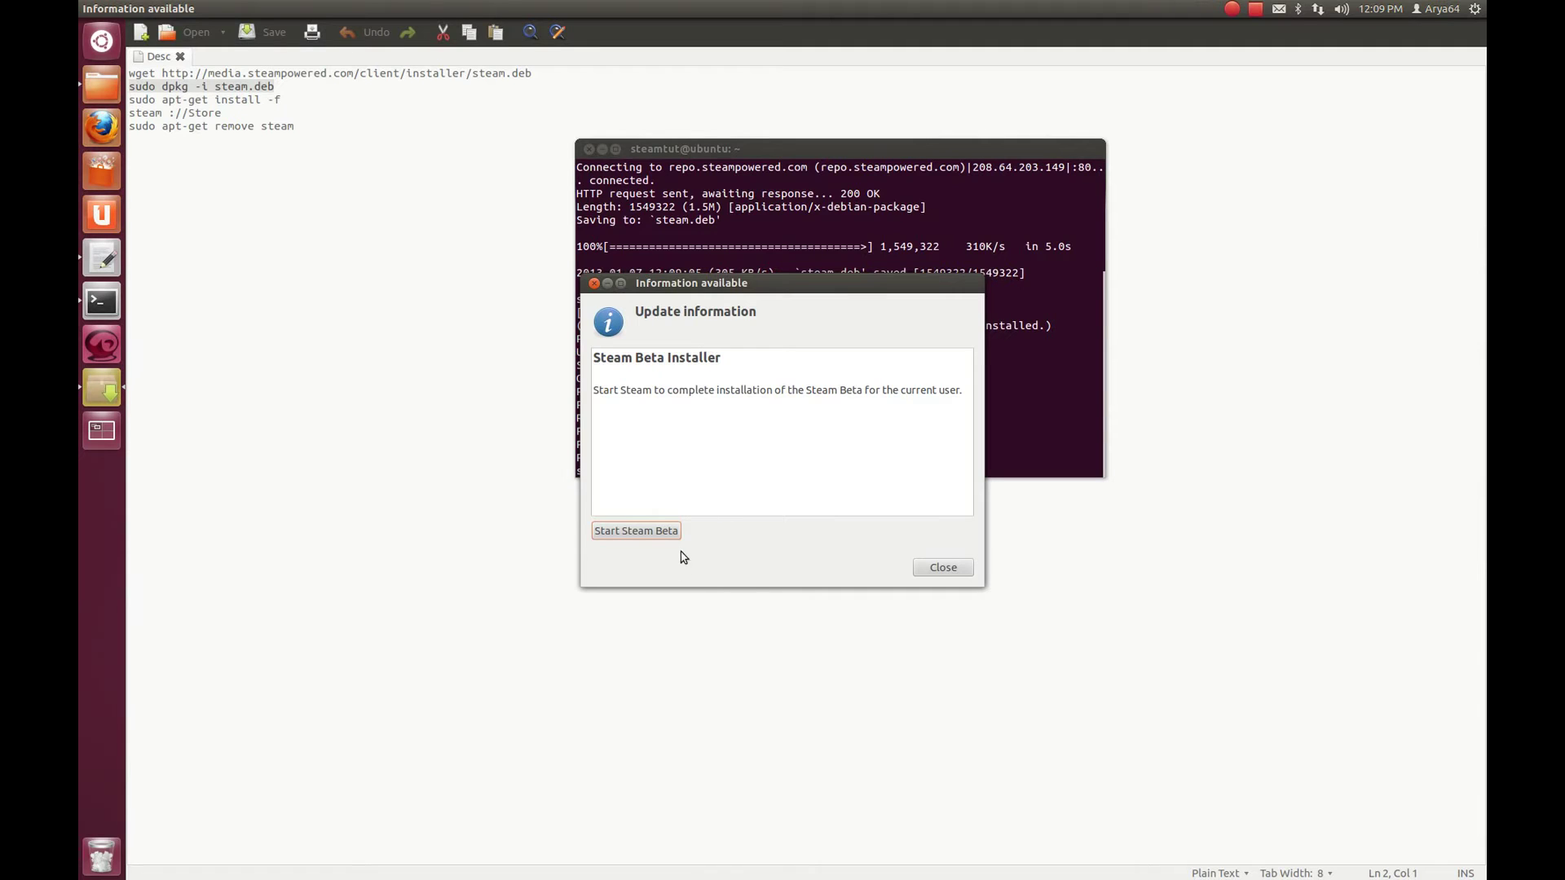
{"action": "left_click", "coordinate": [658, 534]}
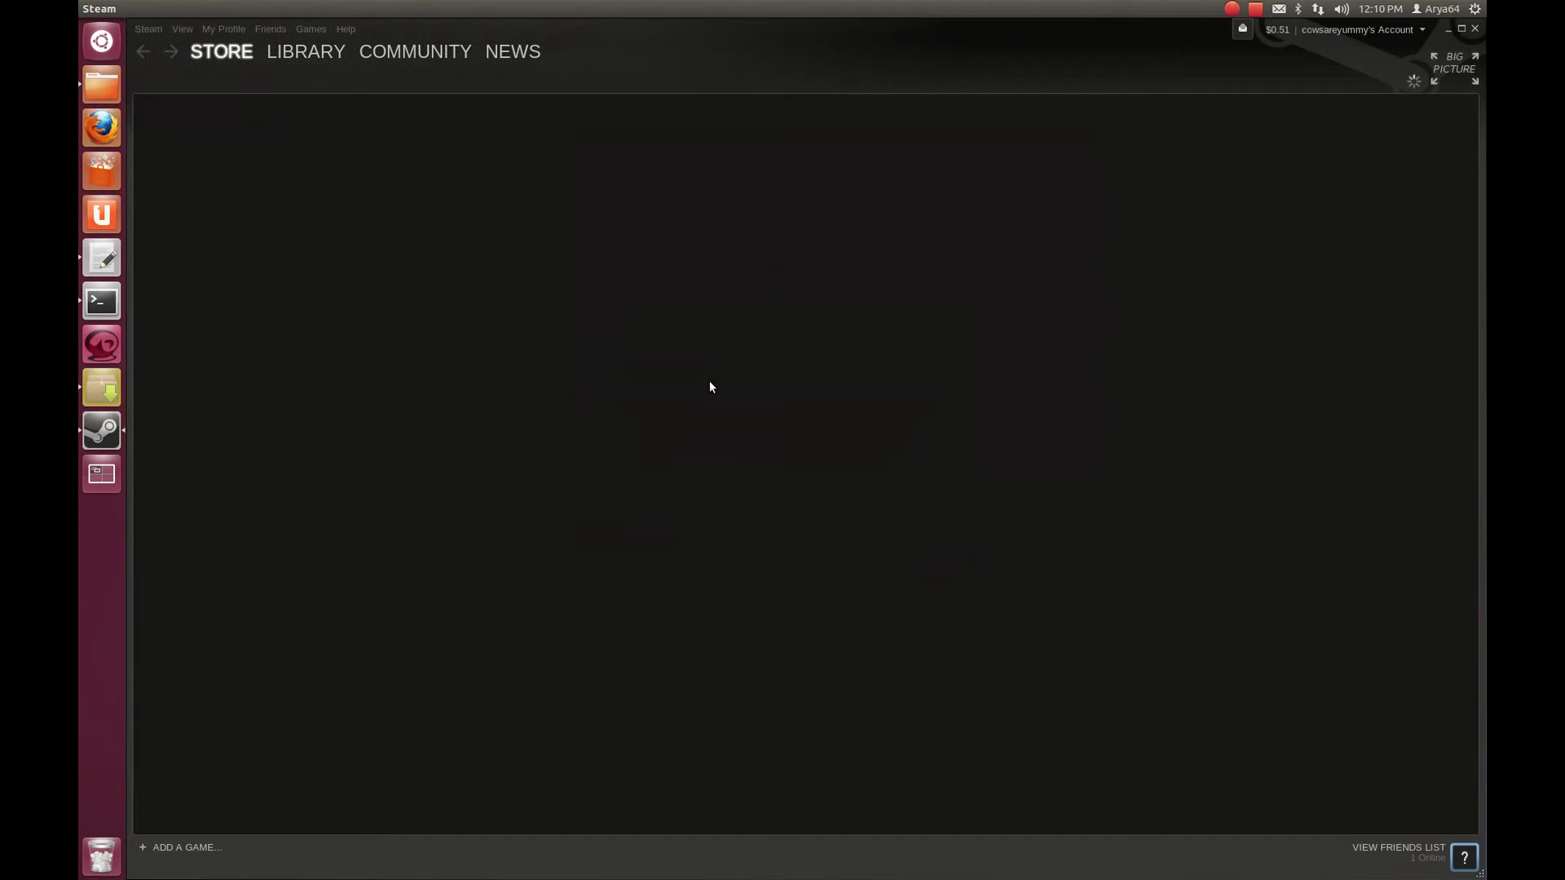
Close Steam, reopen it on the Library from the launcher quick list, then close it
{"action": "left_click", "coordinate": [1476, 33]}
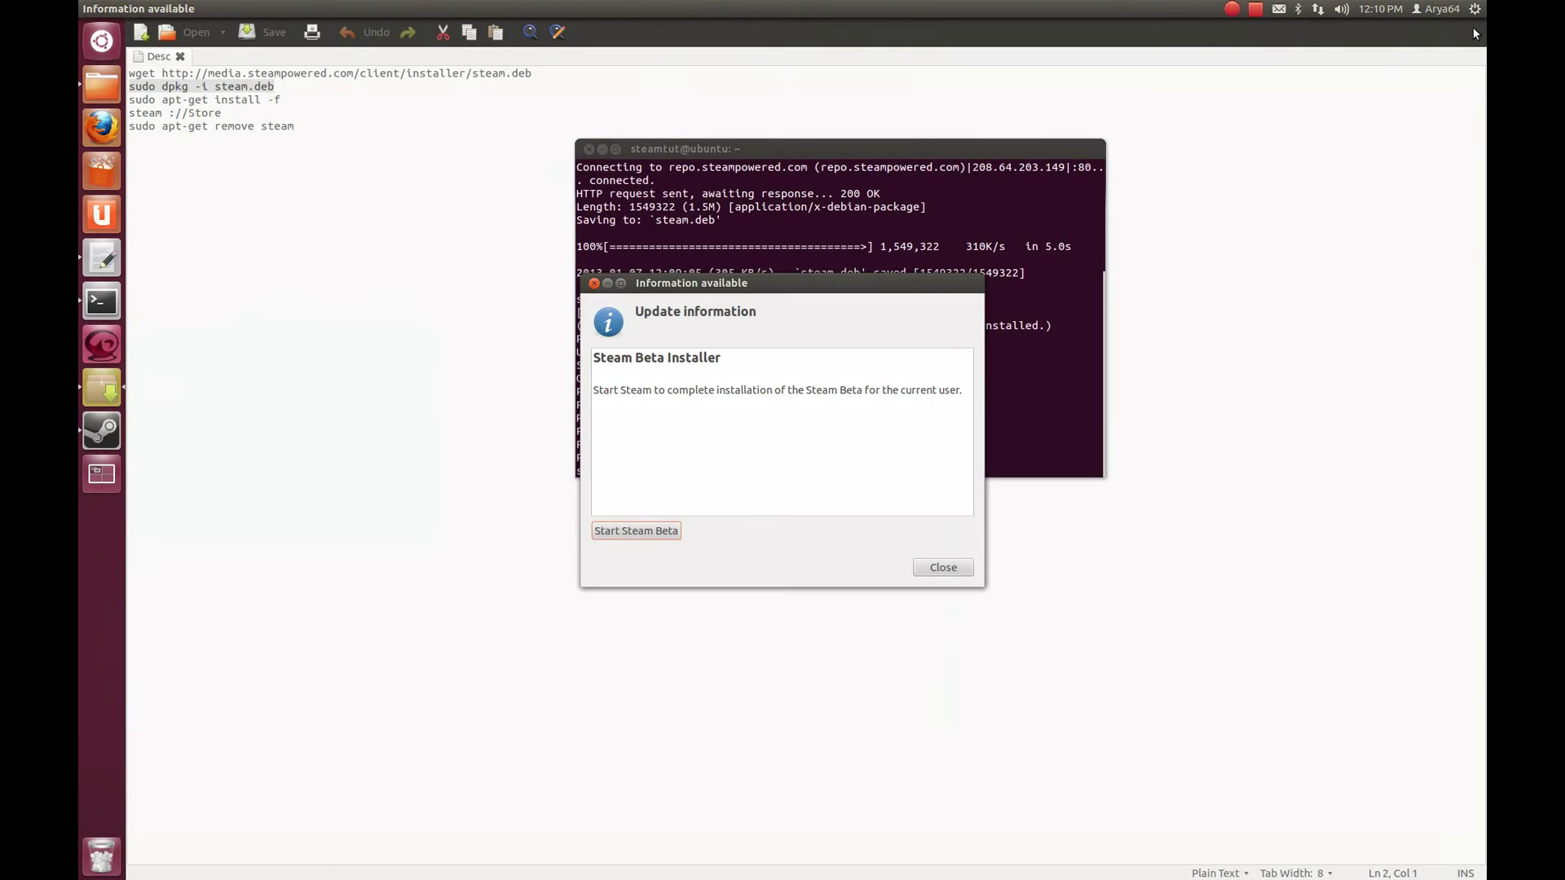
{"action": "right_click", "coordinate": [99, 436]}
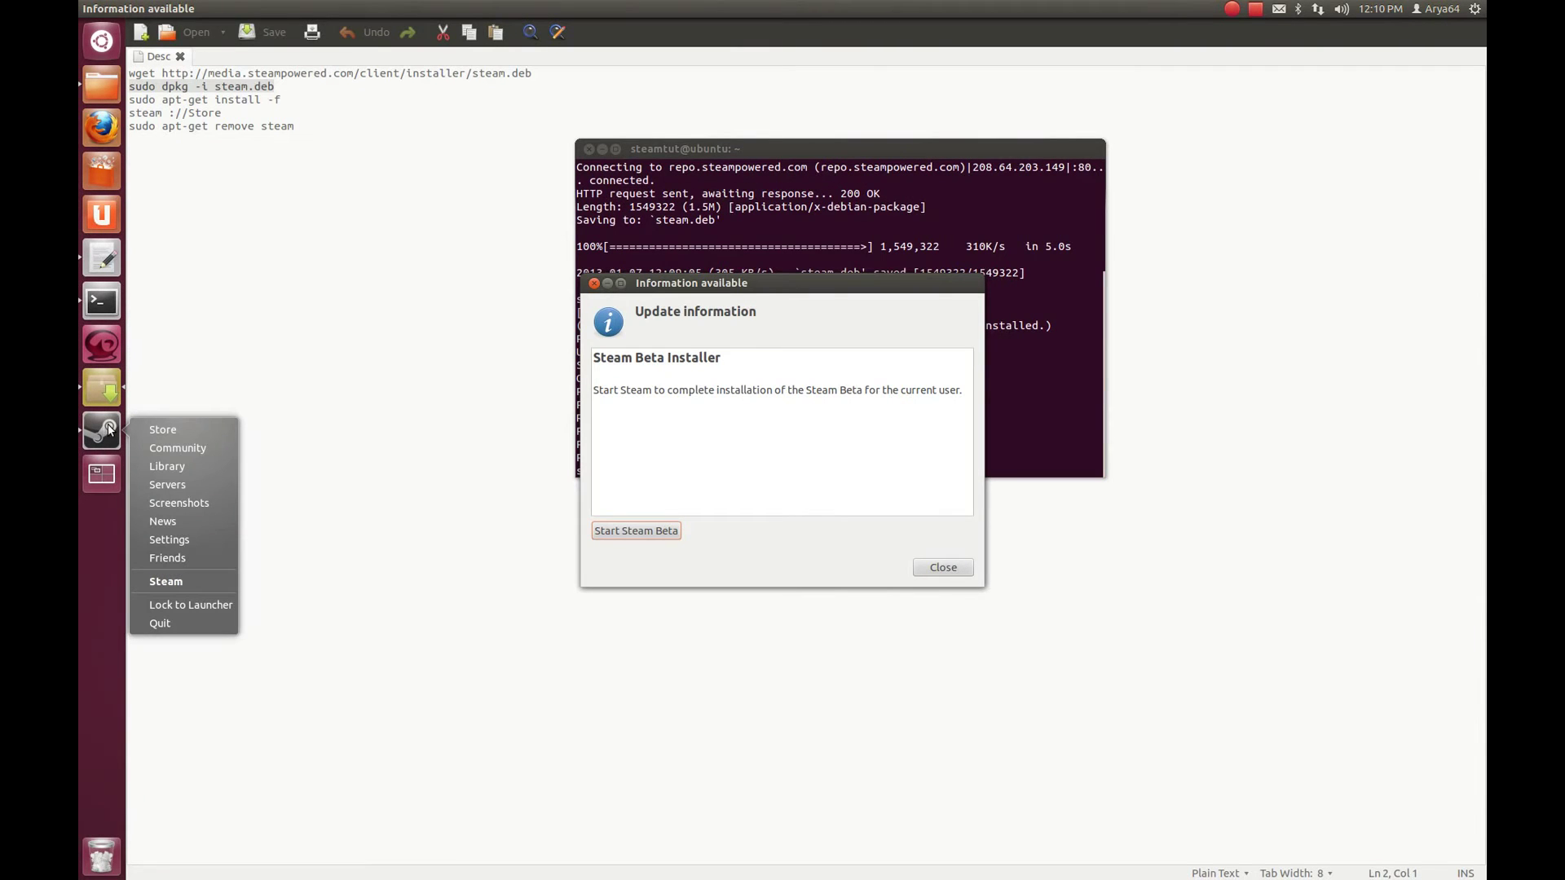
{"action": "left_click", "coordinate": [167, 466]}
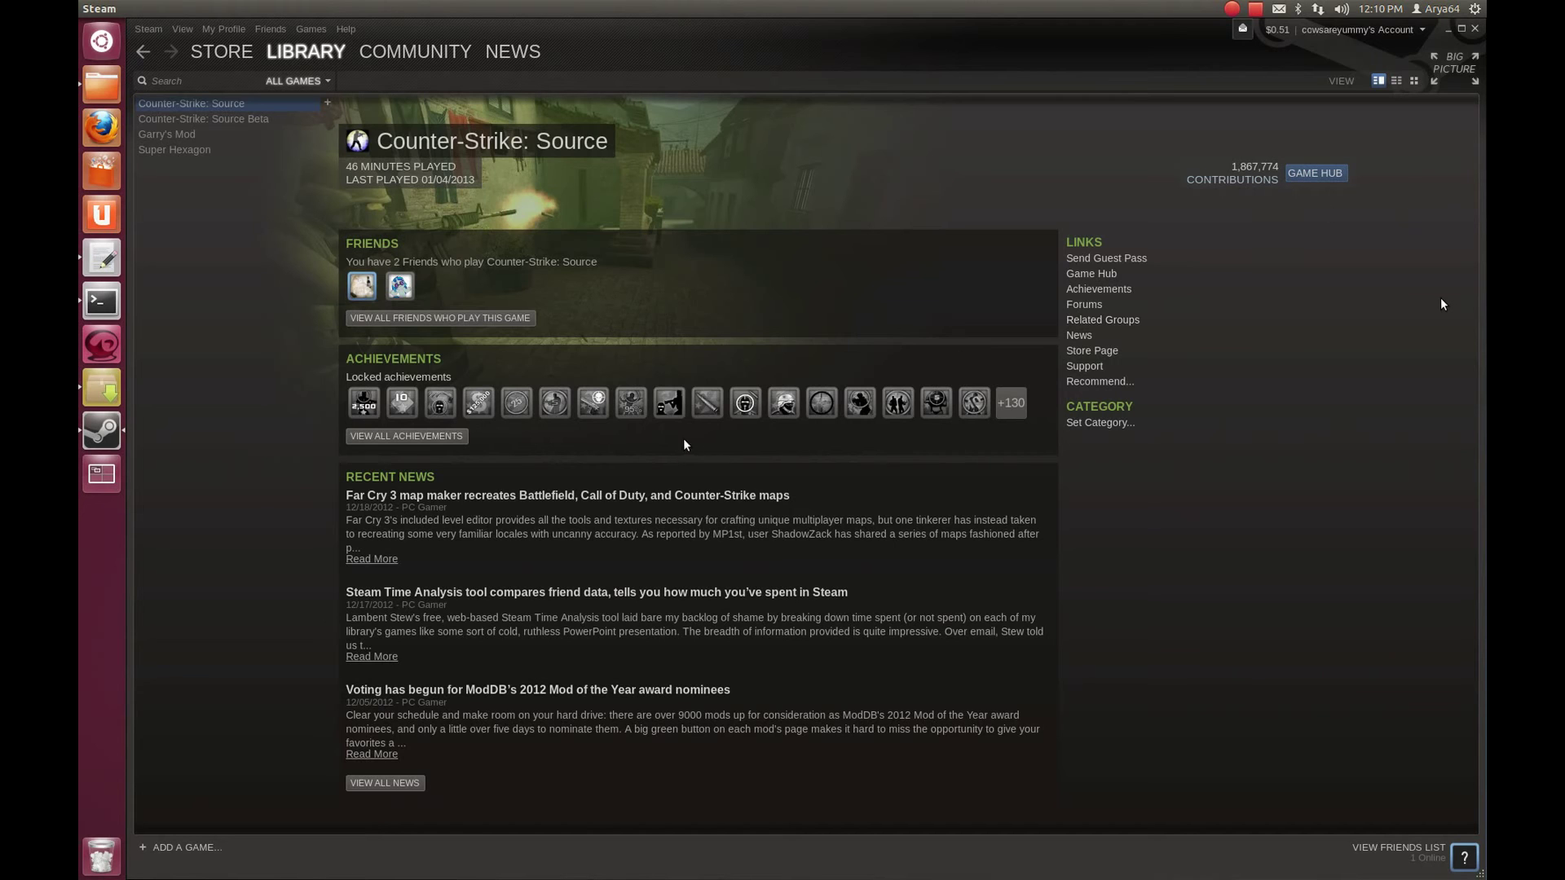
{"action": "left_click", "coordinate": [1474, 29]}
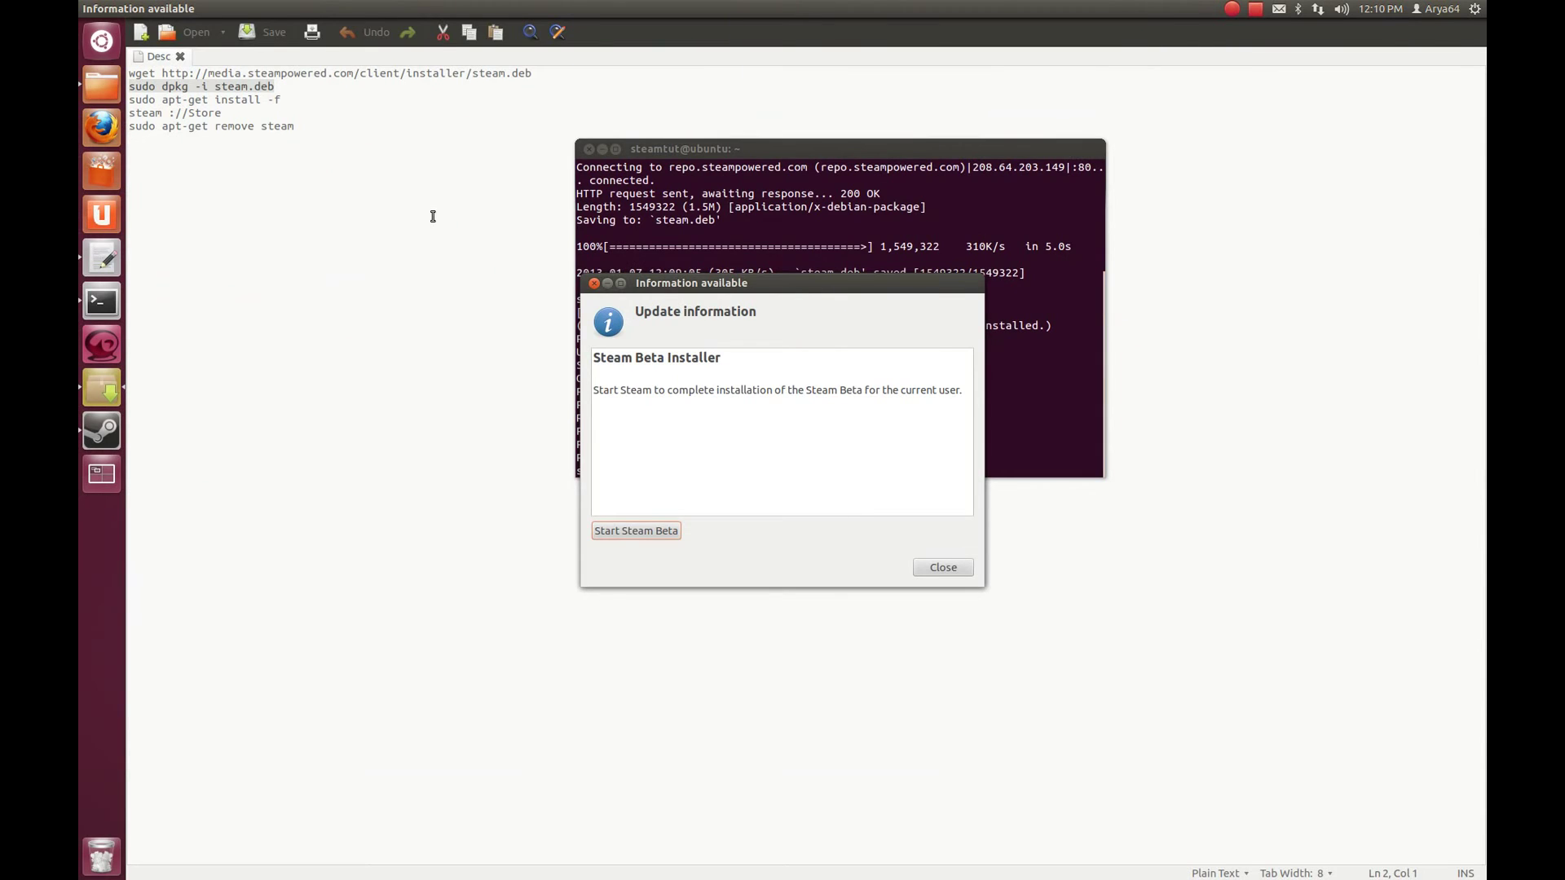
Select the dpkg, apt-get install -f, steam://Store and apt-get remove steam lines in turn
{"action": "left_click", "coordinate": [428, 221]}
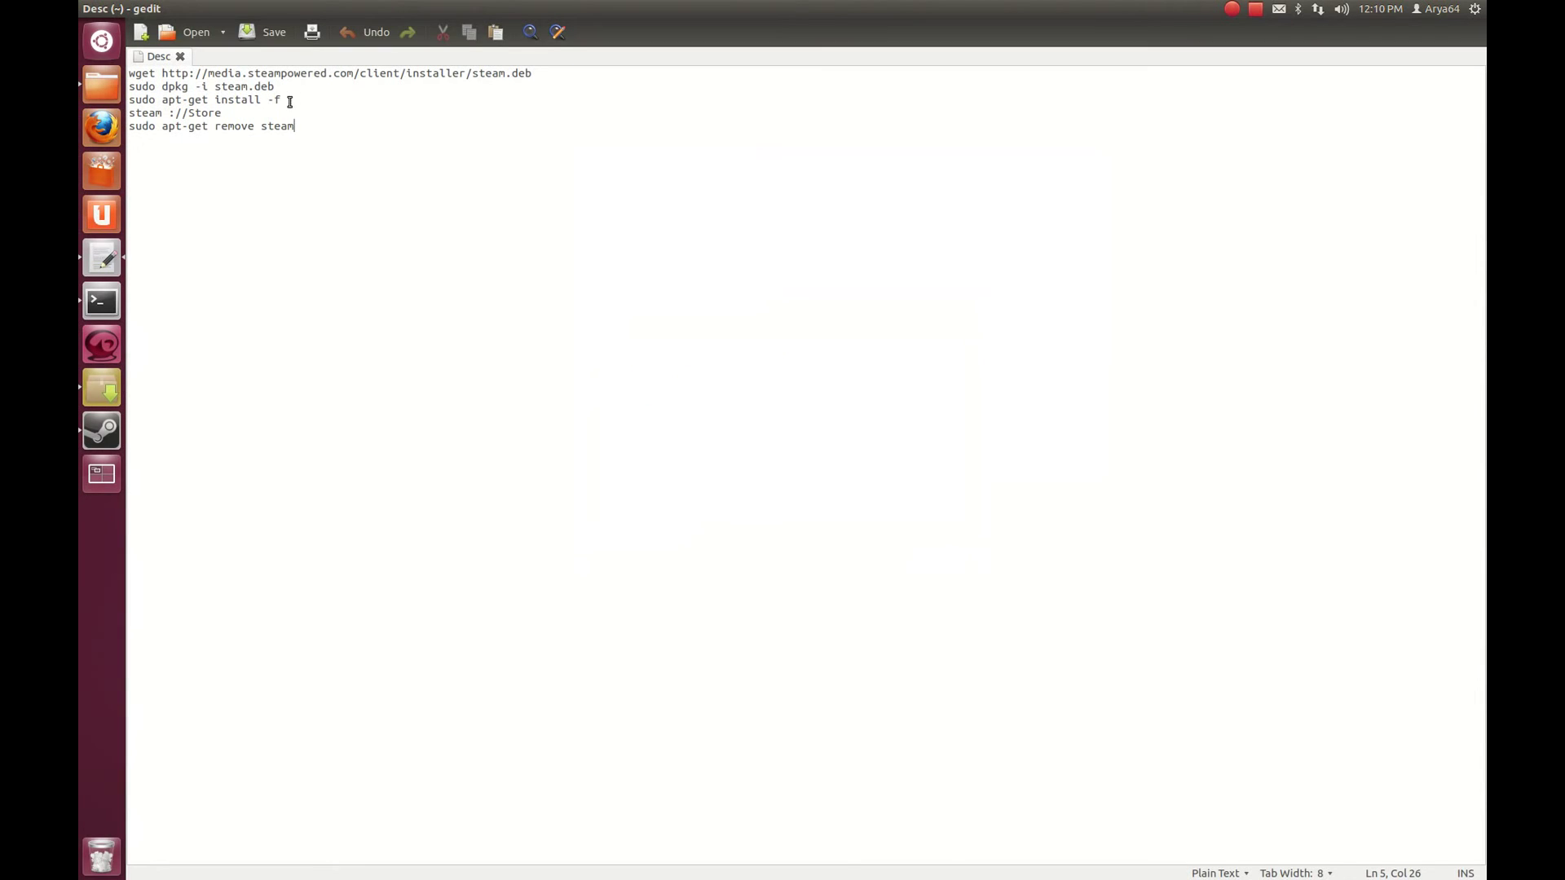
{"action": "left_click_drag", "start_coordinate": [289, 101], "coordinate": [134, 83]}
{"action": "left_click", "coordinate": [272, 85]}
{"action": "left_click_drag", "start_coordinate": [271, 85], "coordinate": [114, 79]}
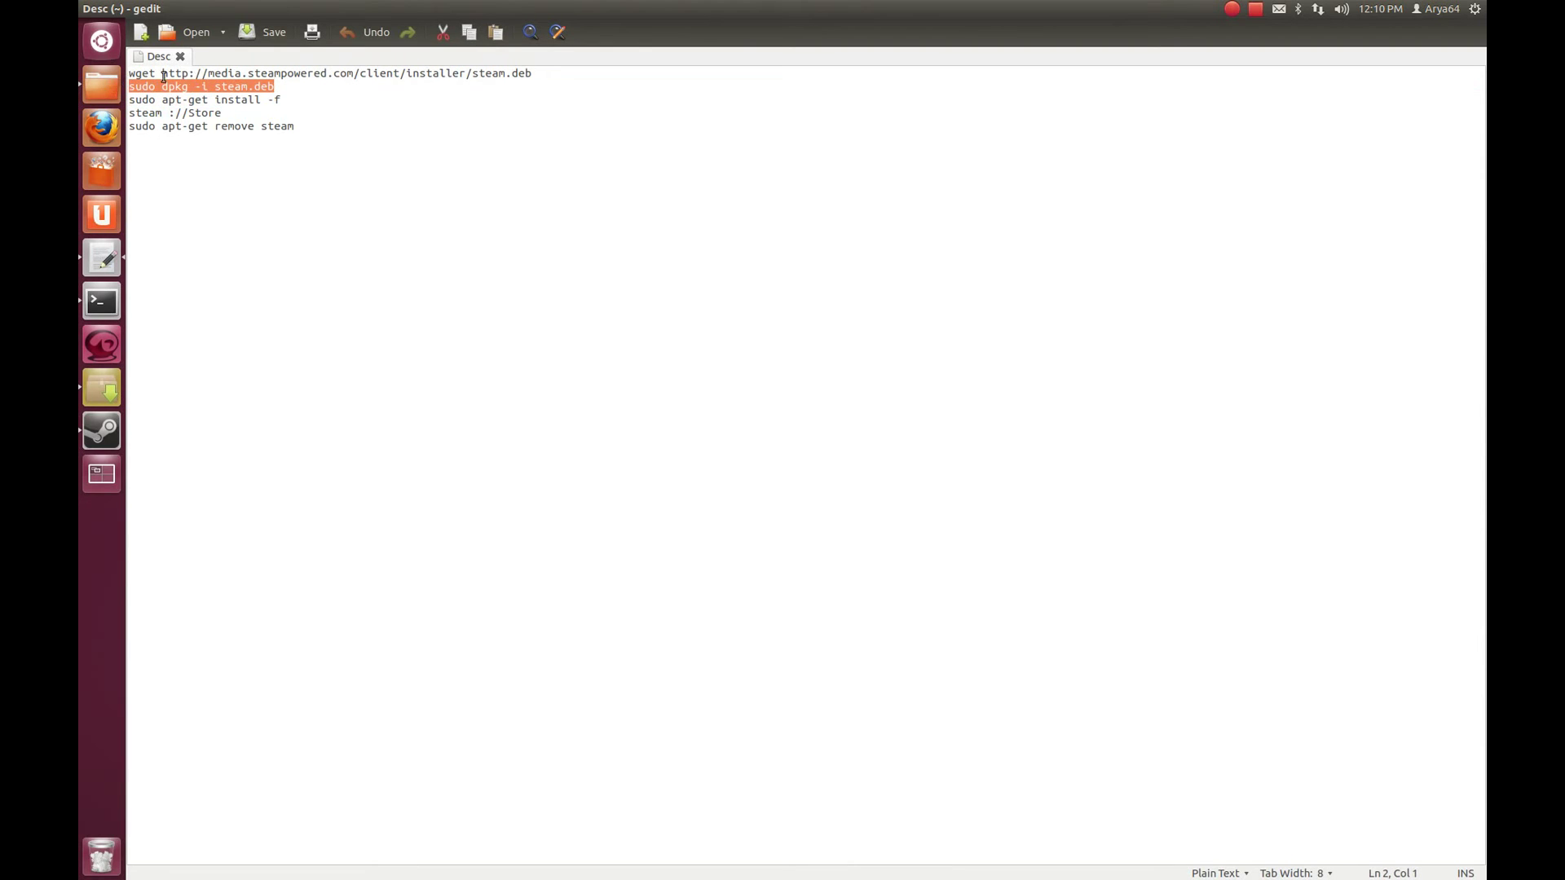
{"action": "left_click_drag", "start_coordinate": [290, 100], "coordinate": [129, 97]}
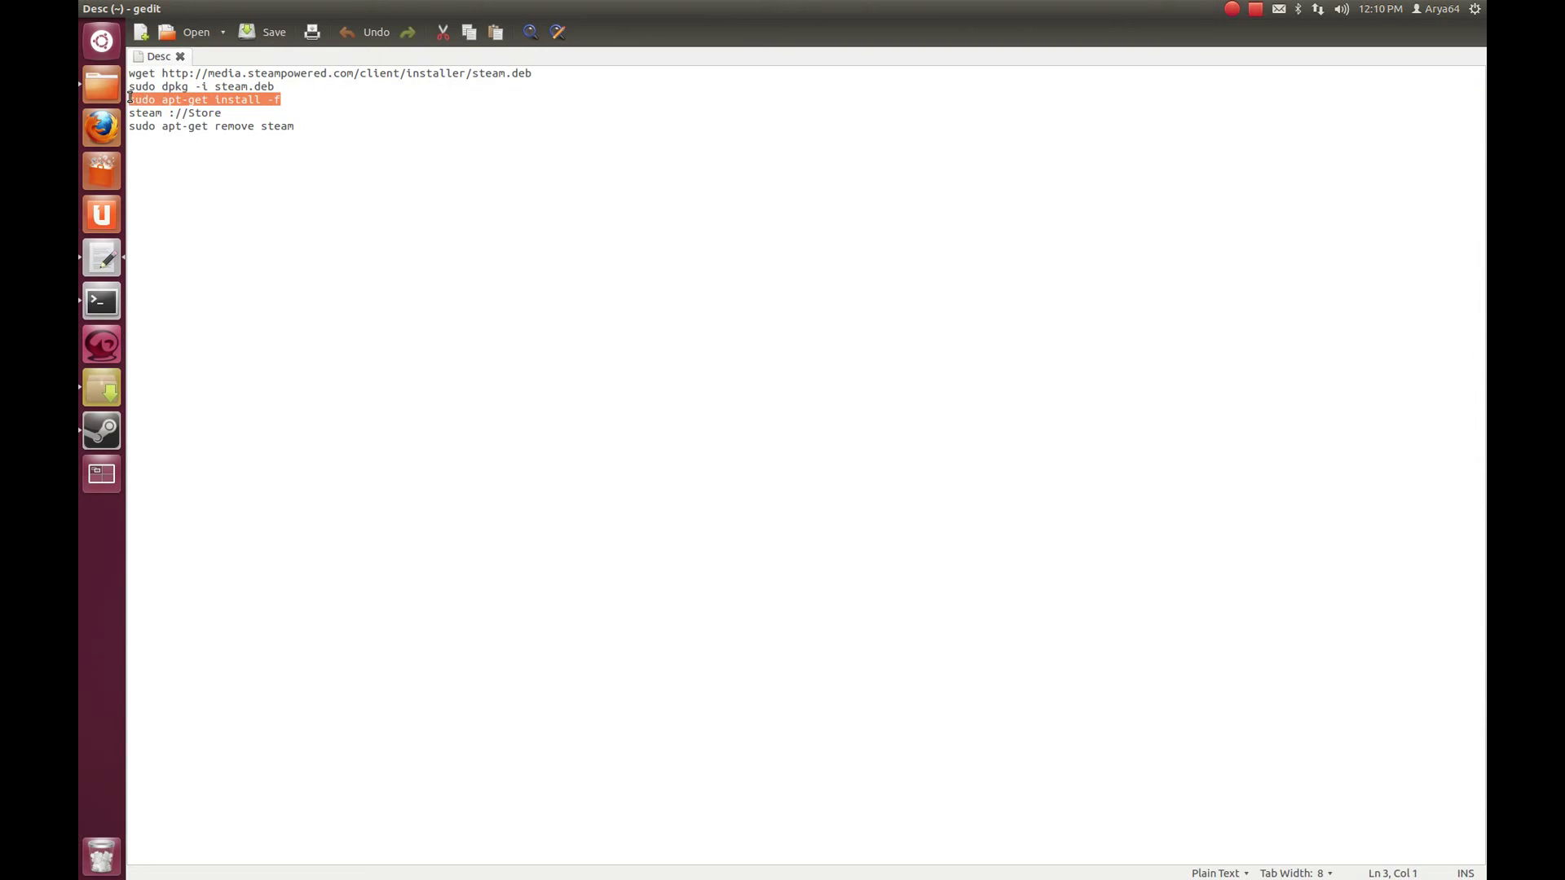
{"action": "left_click", "coordinate": [240, 111]}
{"action": "left_click_drag", "start_coordinate": [307, 100], "coordinate": [134, 99]}
{"action": "left_click", "coordinate": [231, 111]}
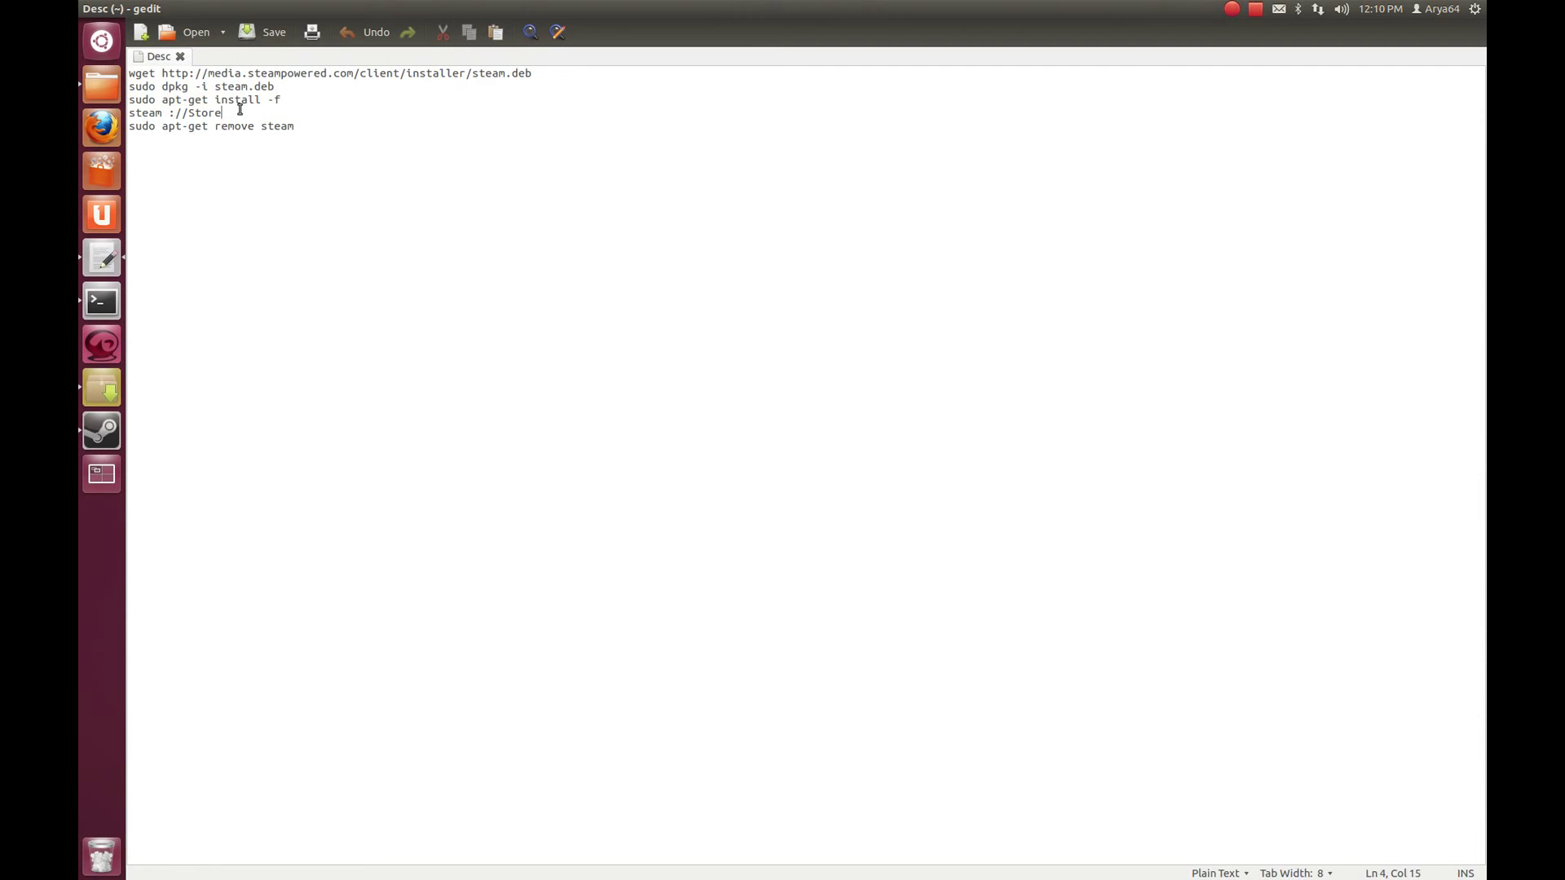
{"action": "left_click_drag", "start_coordinate": [211, 110], "coordinate": [131, 109]}
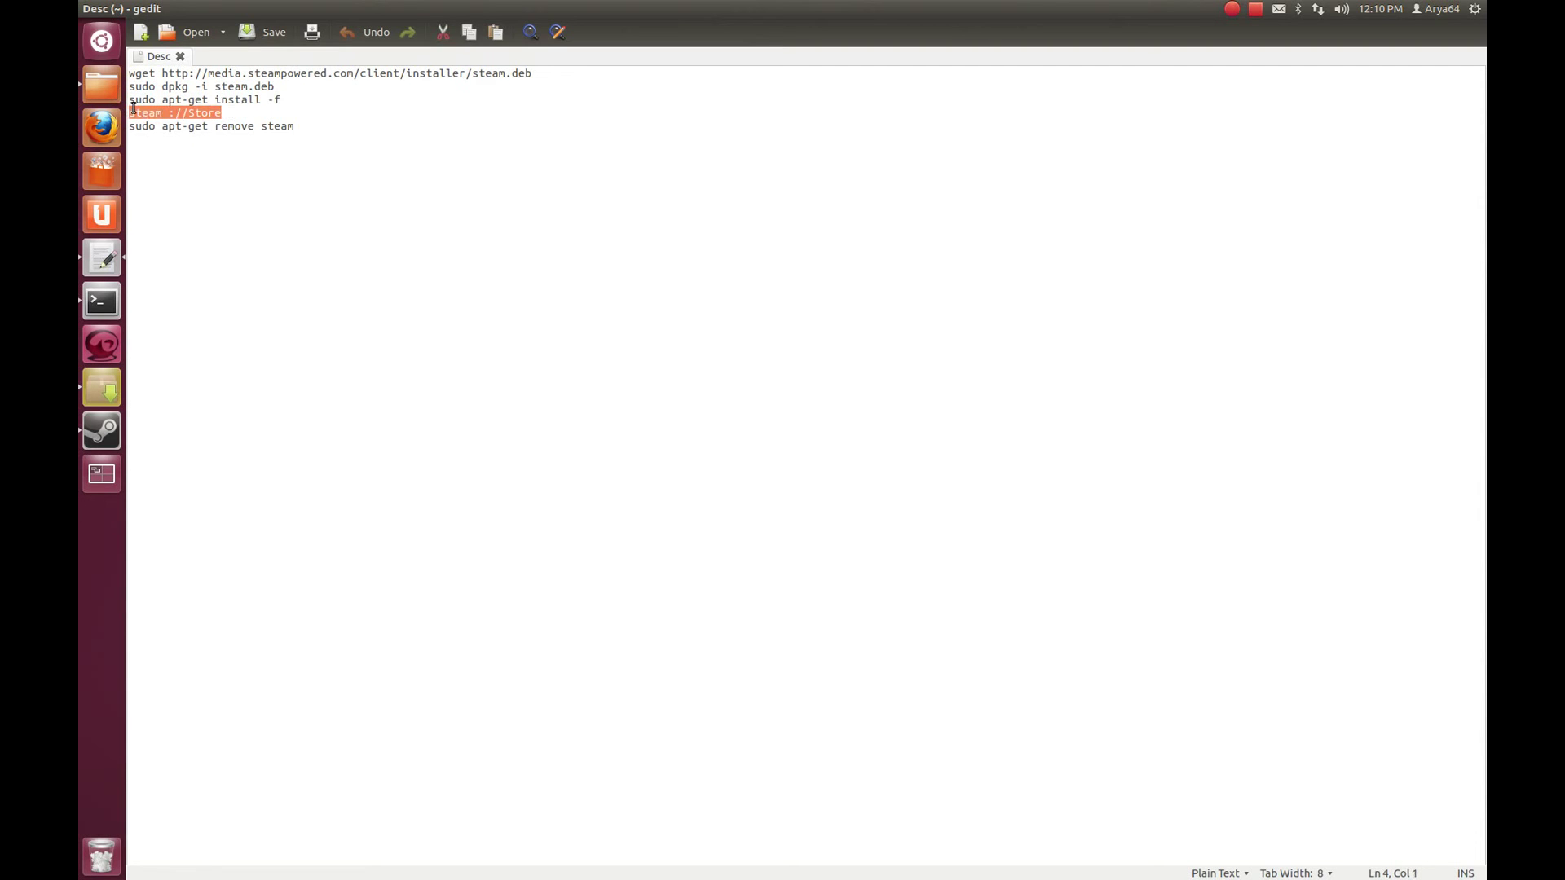
{"action": "left_click_drag", "start_coordinate": [297, 125], "coordinate": [129, 127]}
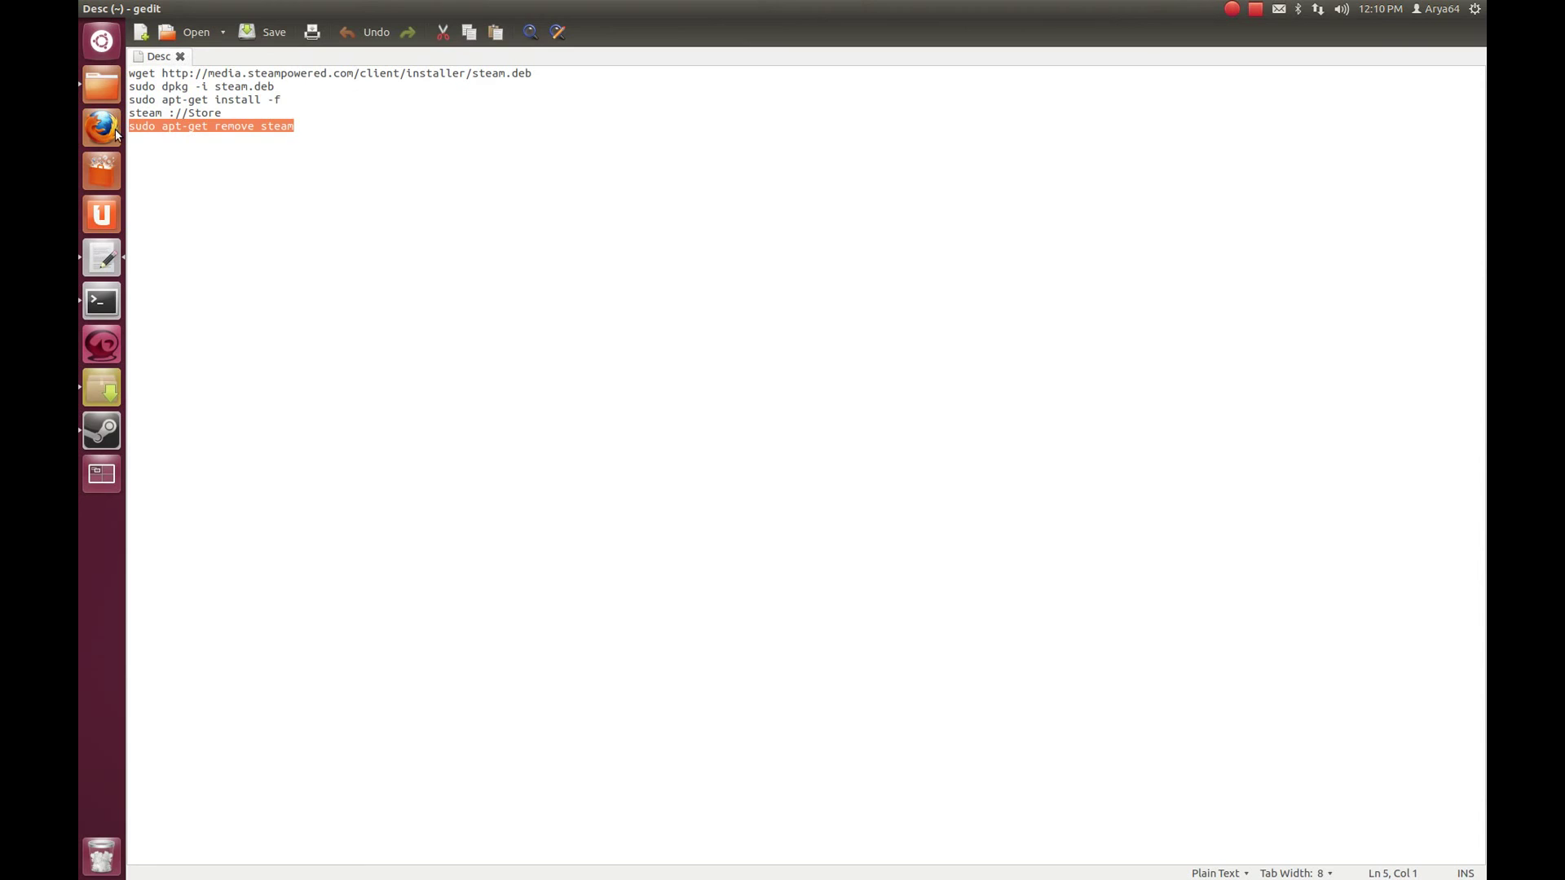
{"action": "left_click", "coordinate": [269, 124]}
{"action": "left_click_drag", "start_coordinate": [219, 112], "coordinate": [125, 125]}
{"action": "left_click", "coordinate": [269, 124]}
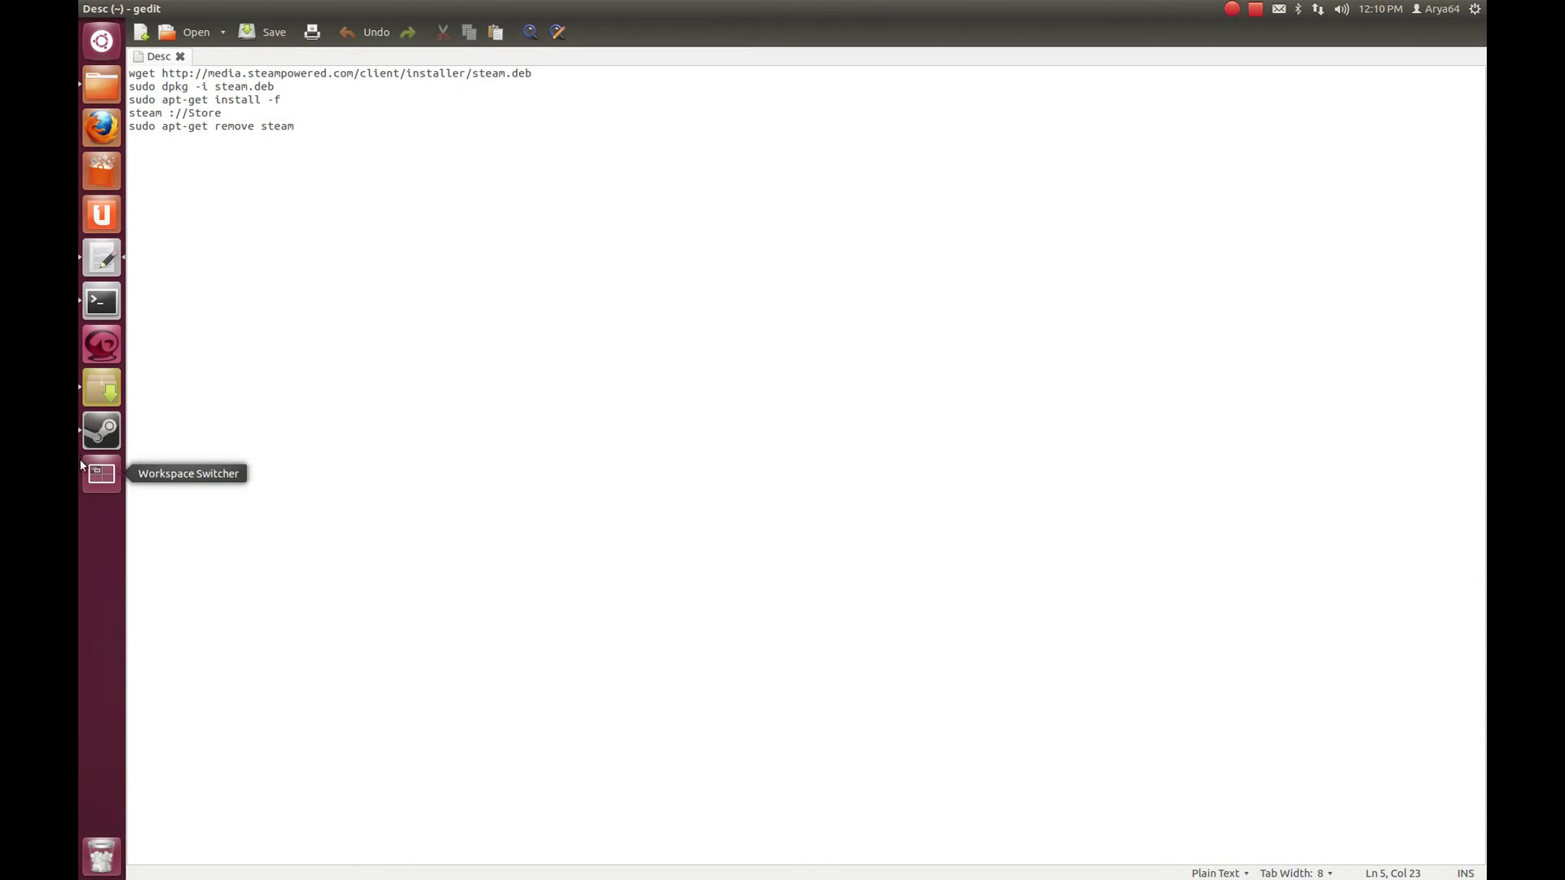
Choose an option from the launcher icon's quick list, then reselect 'sudo apt-get remove steam'
{"action": "right_click", "coordinate": [102, 430]}
{"action": "left_click", "coordinate": [156, 466]}
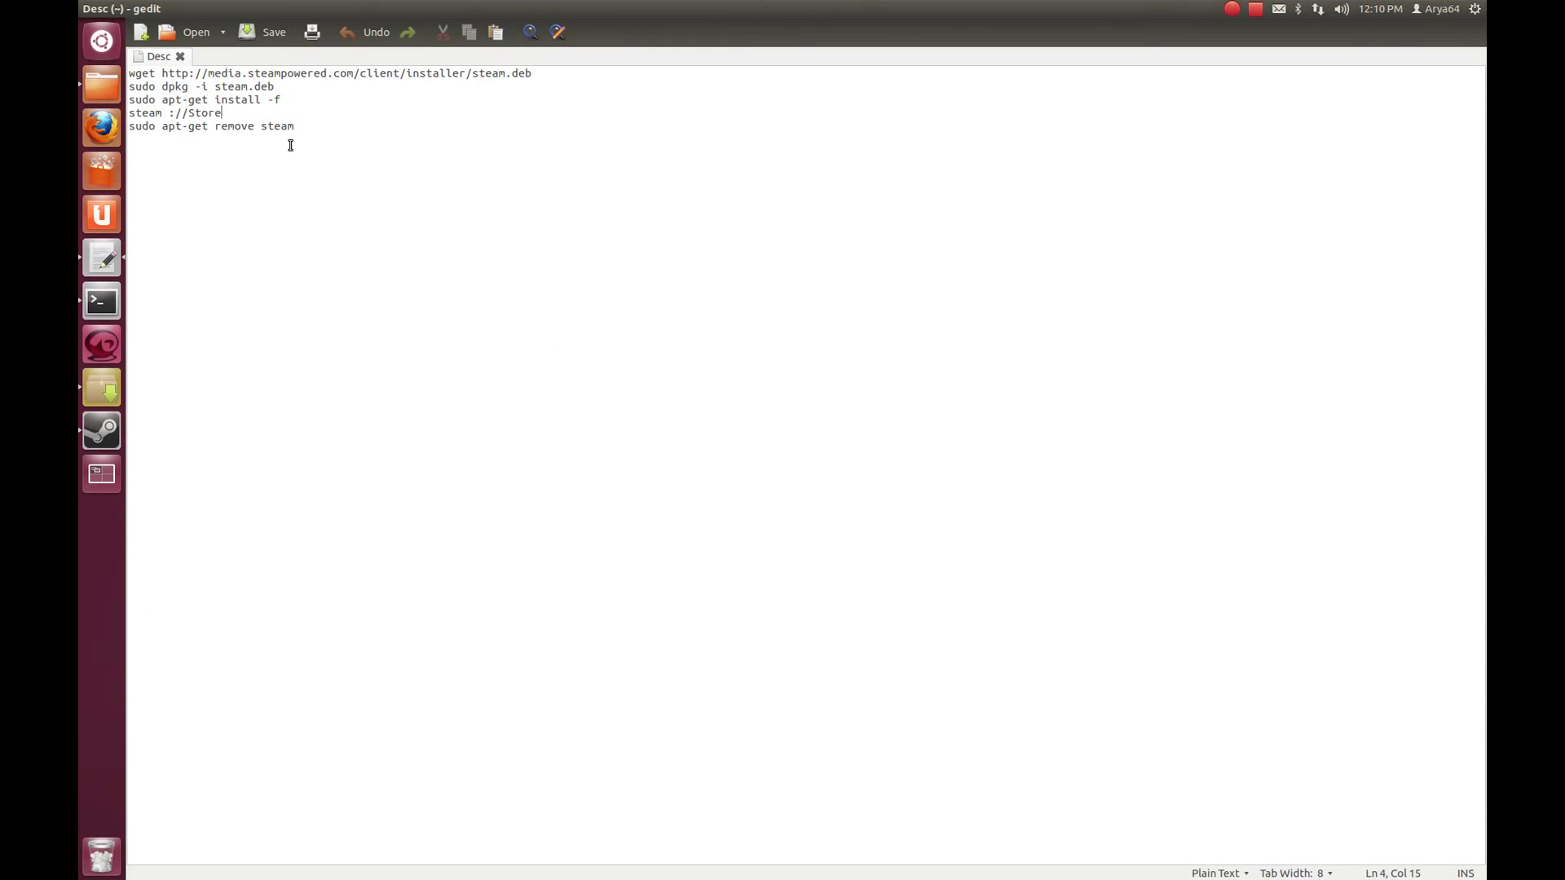
{"action": "left_click_drag", "start_coordinate": [301, 126], "coordinate": [128, 128]}
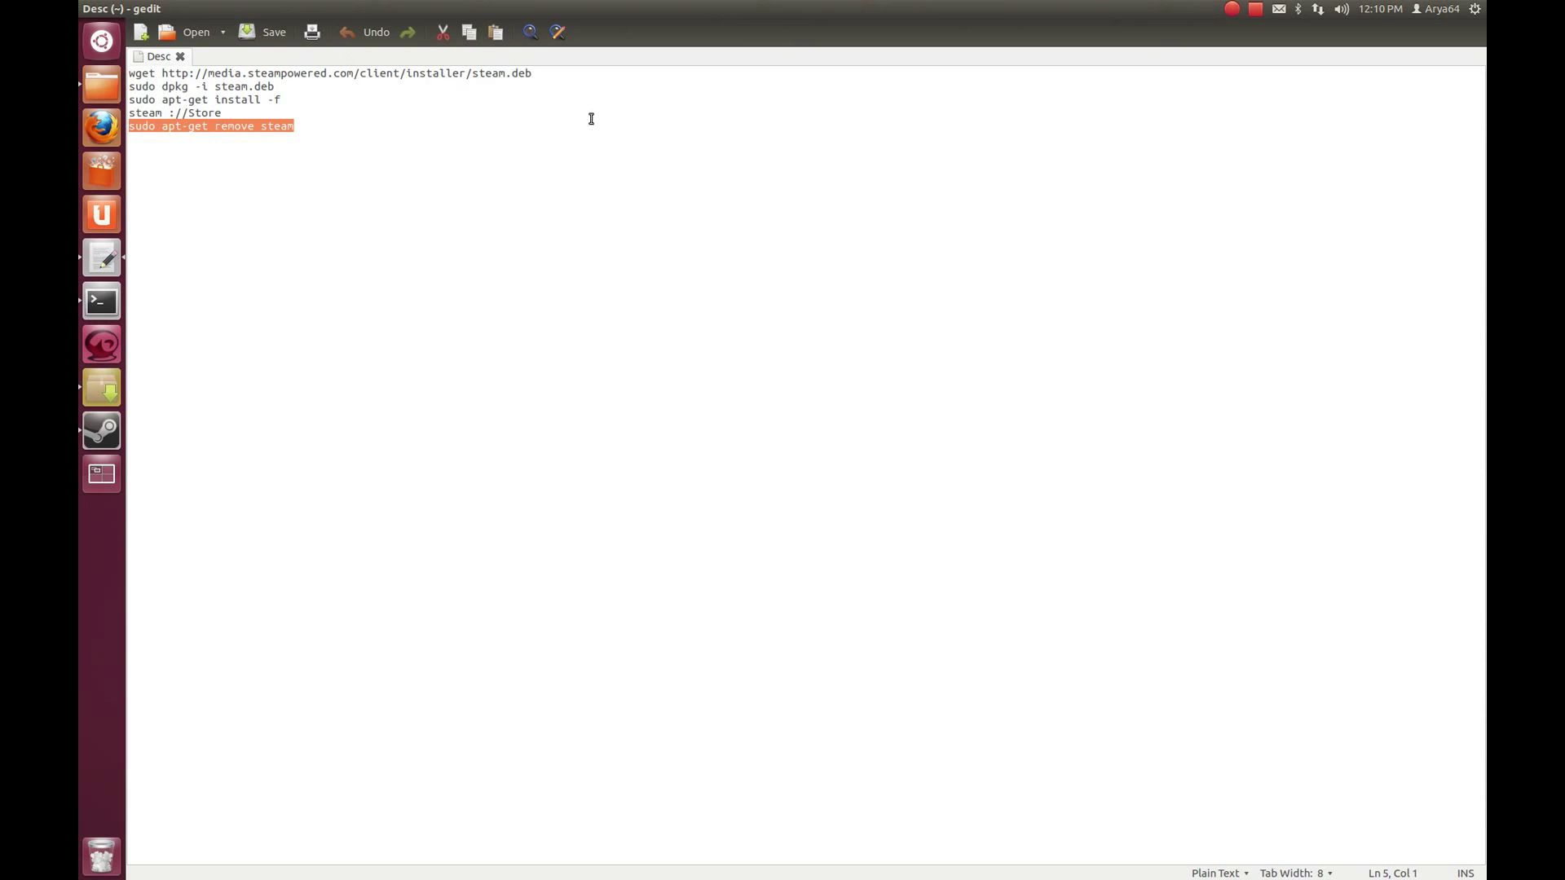
Open a new Terminal from the Dash and move it up over the notes
{"action": "left_click", "coordinate": [104, 42]}
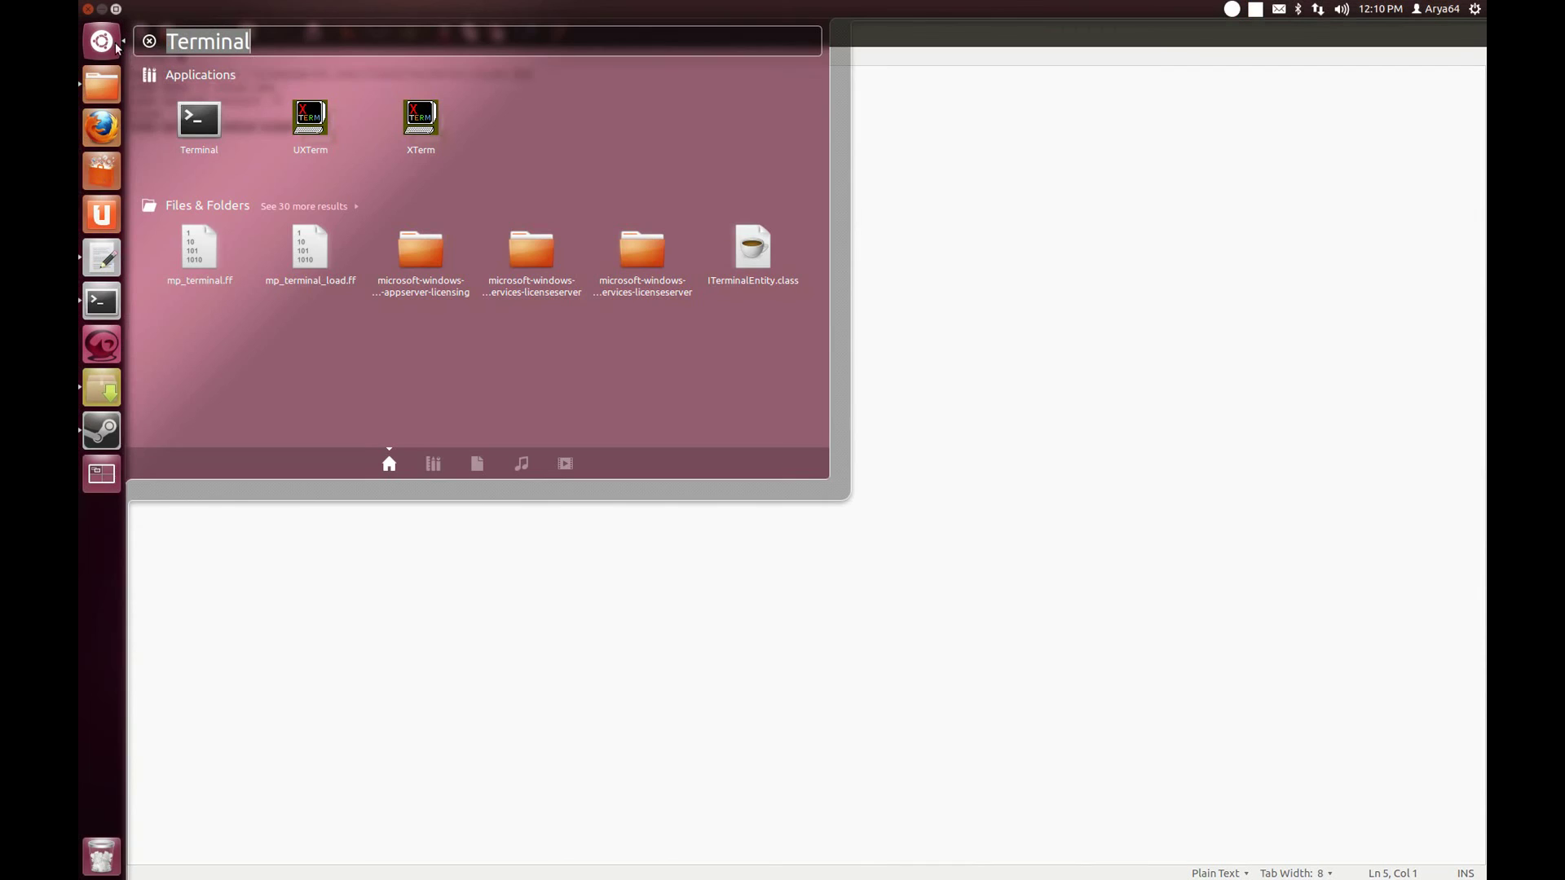
{"action": "left_click", "coordinate": [205, 110]}
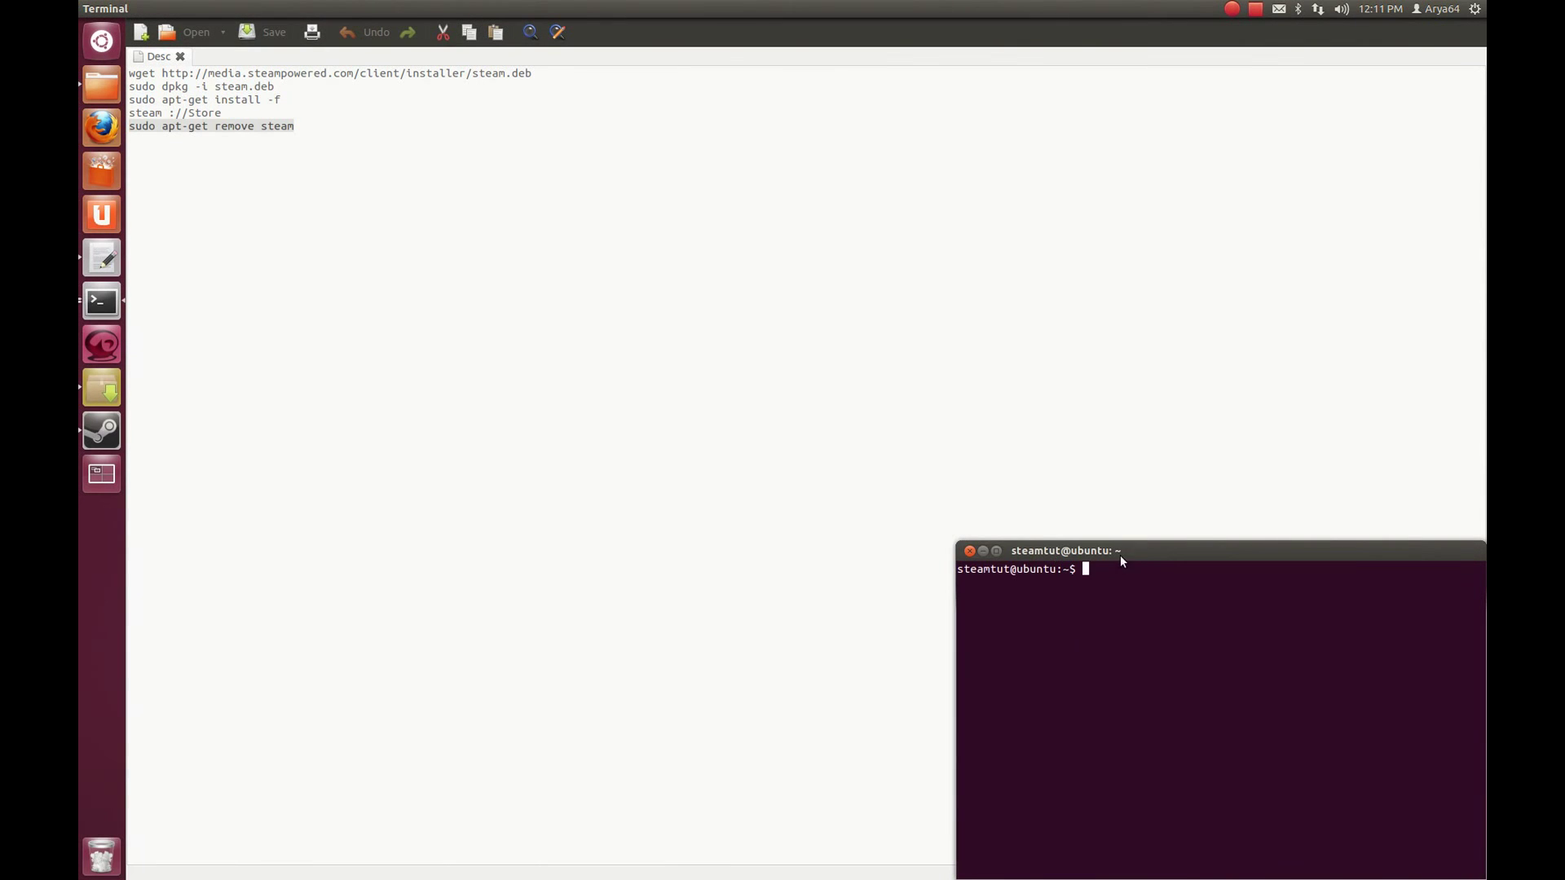
{"action": "left_click_drag", "start_coordinate": [1121, 553], "coordinate": [492, 196]}
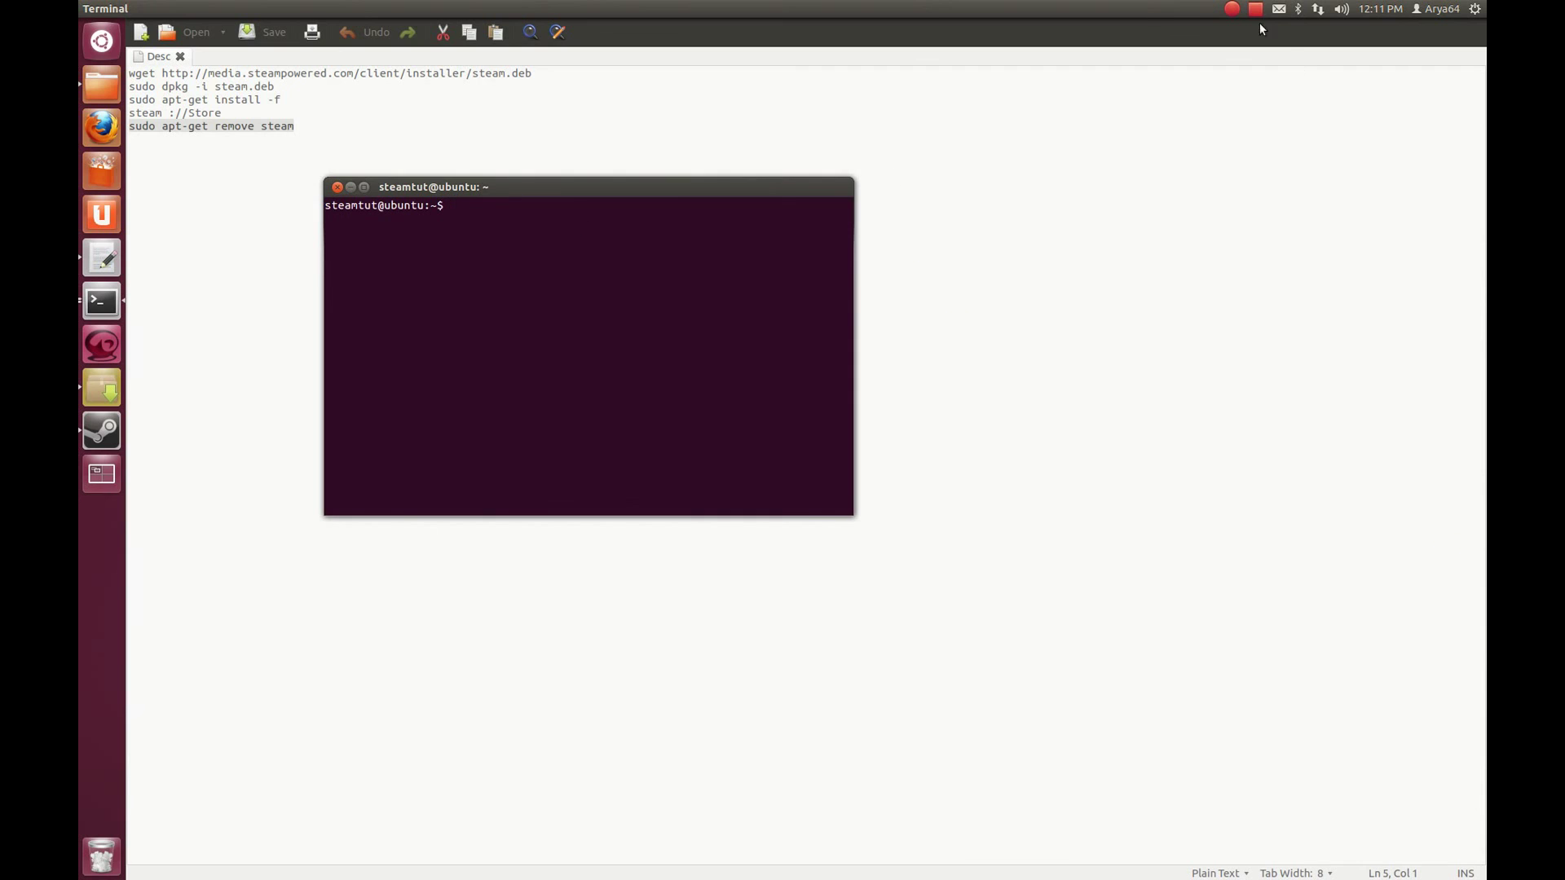